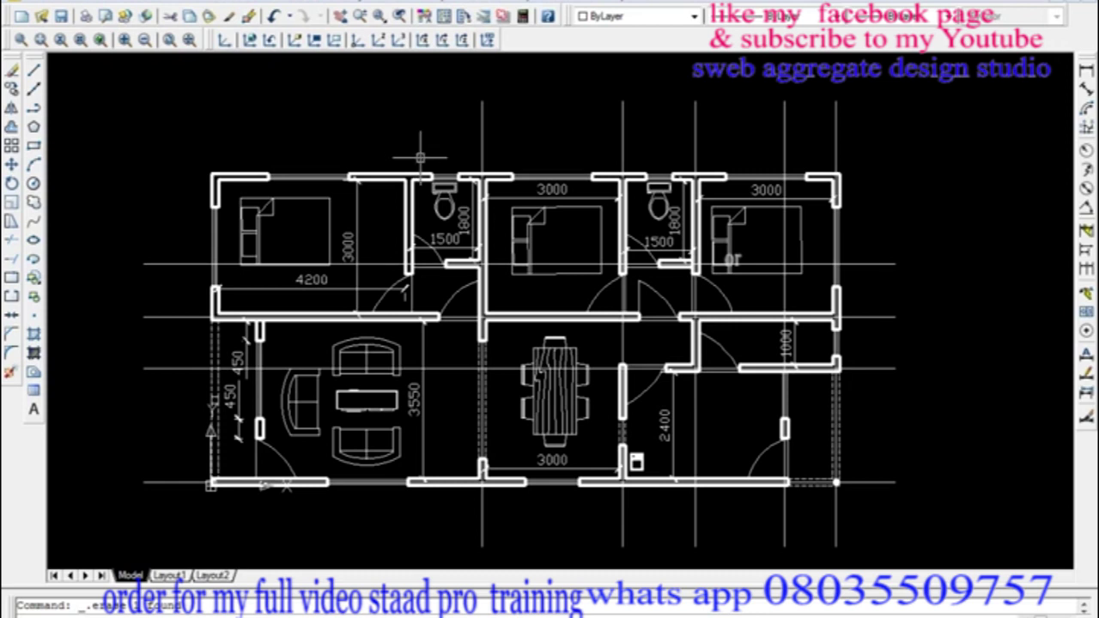
Zoom around the floor plan walls, then start the XLINE construction-line command
middle_click_drag(434, 167, 441, 168)
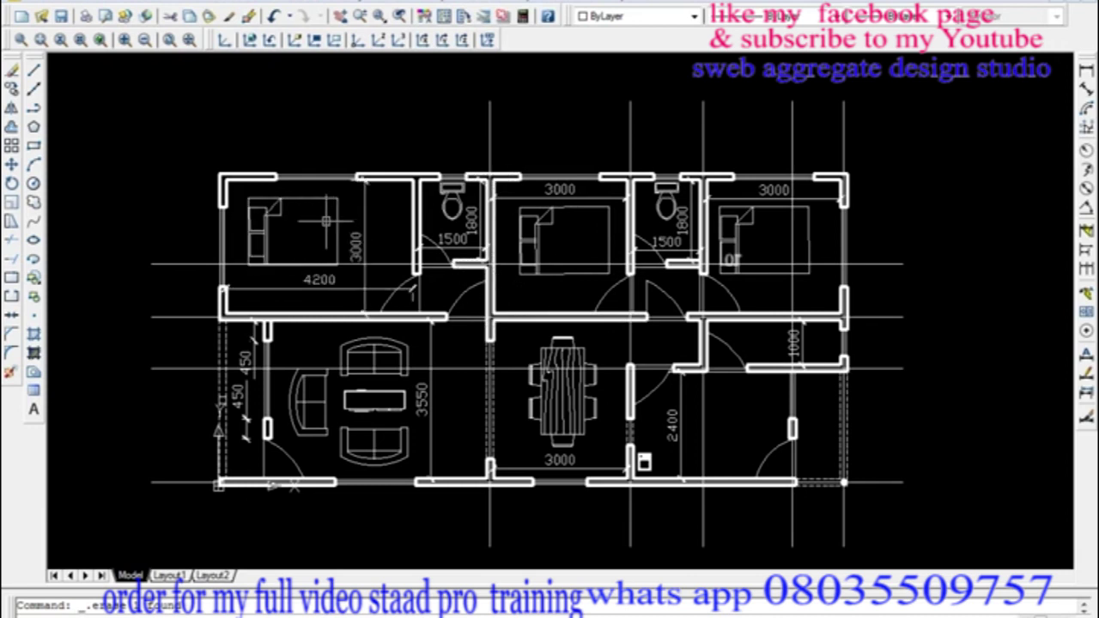
scroll(850, 206, "up", 6)
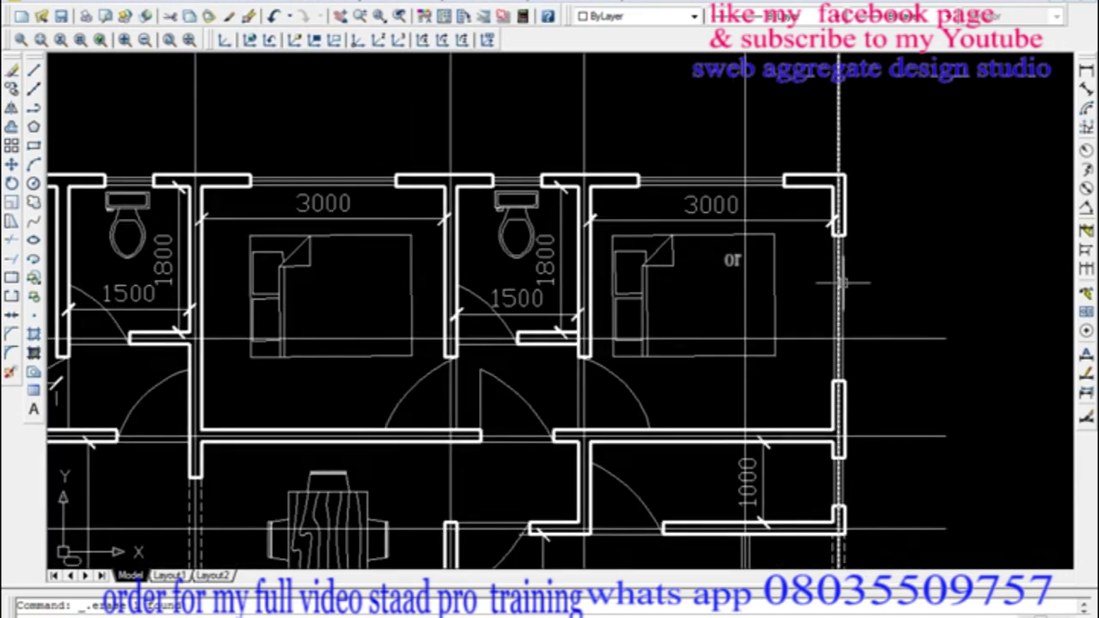
scroll(854, 206, "down", 8)
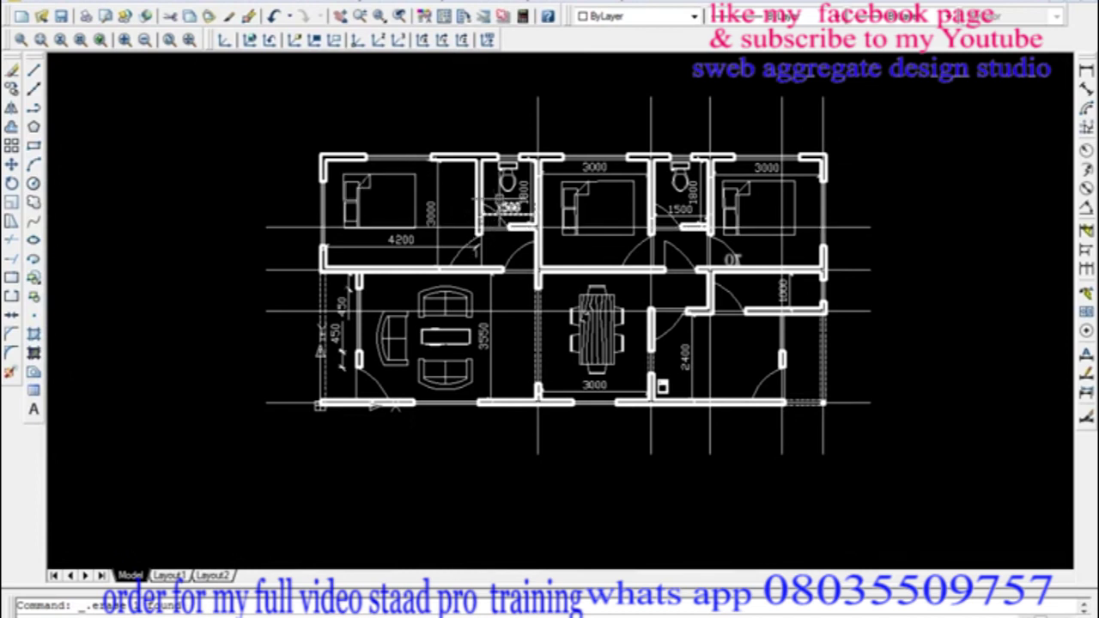
scroll(502, 198, "up", 3)
scroll(515, 219, "down", 4)
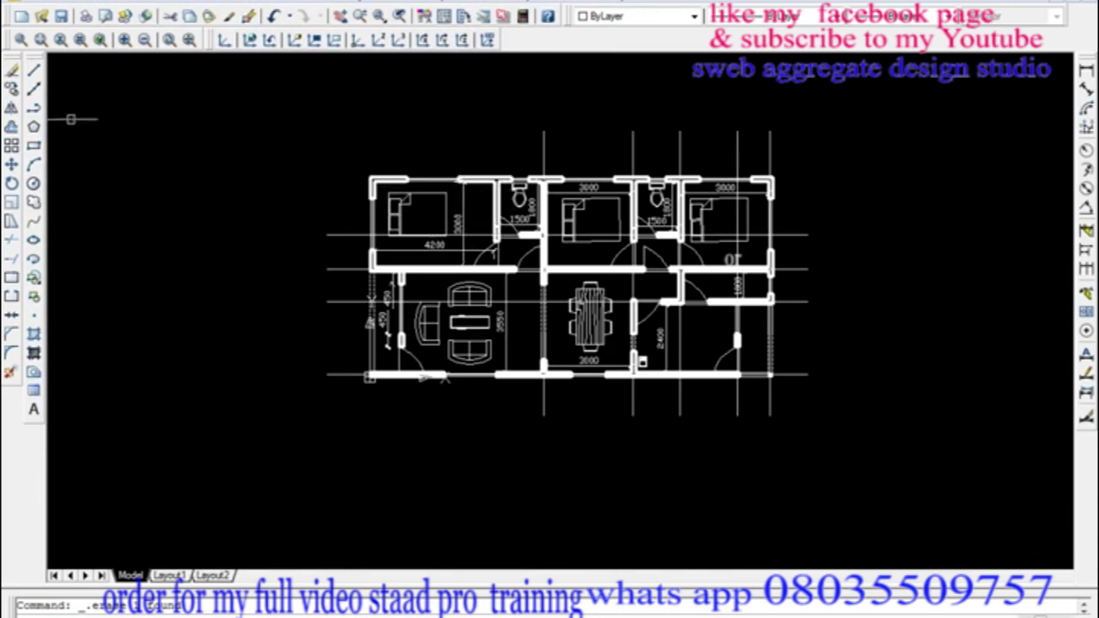
scroll(561, 163, "up", 6)
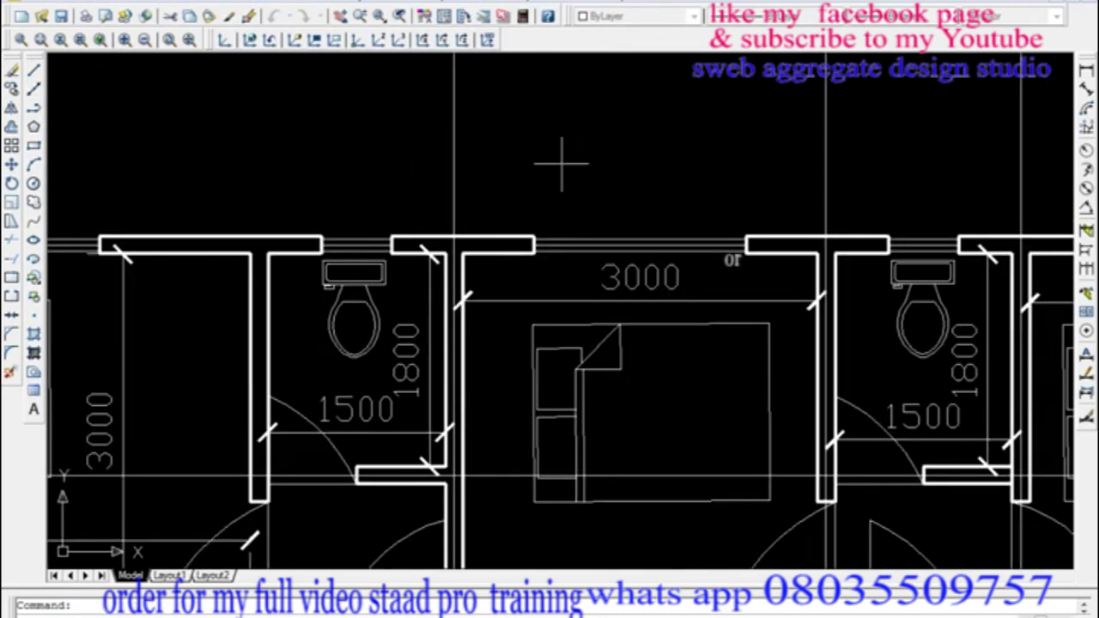
scroll(766, 244, "up", 4)
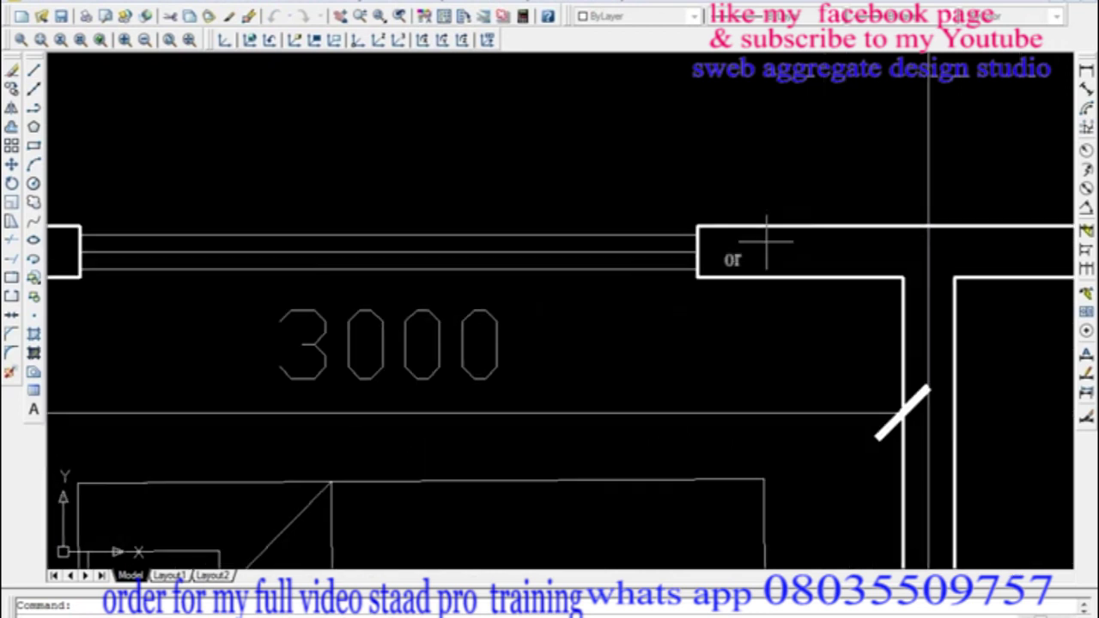
key("space")
Place a horizontal construction line along the top wall
scroll(697, 248, "down", 10)
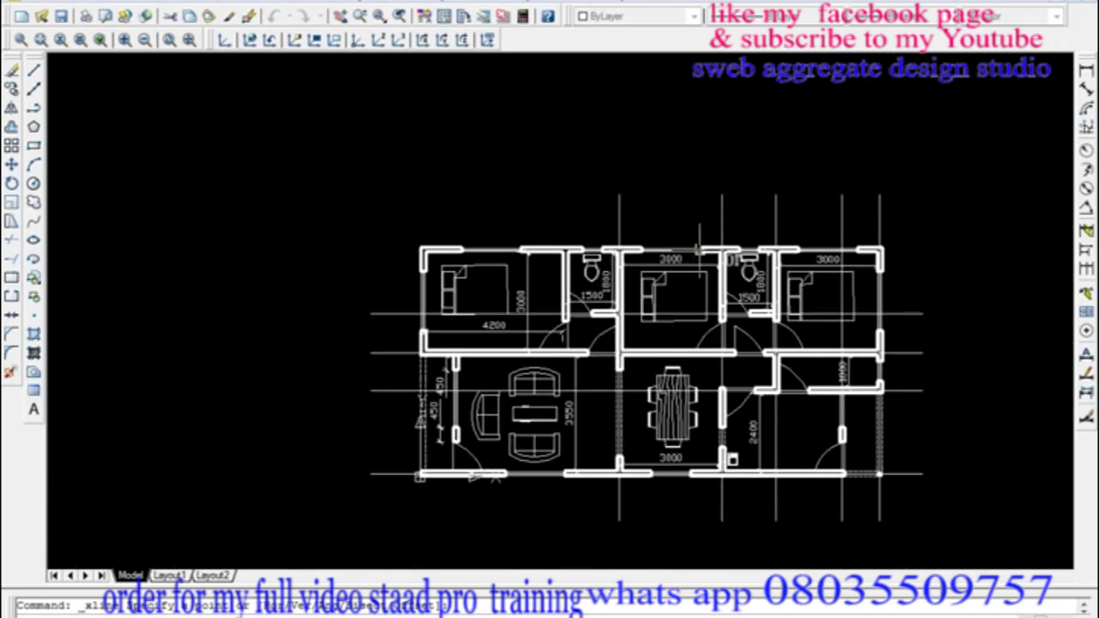
left_click(698, 248)
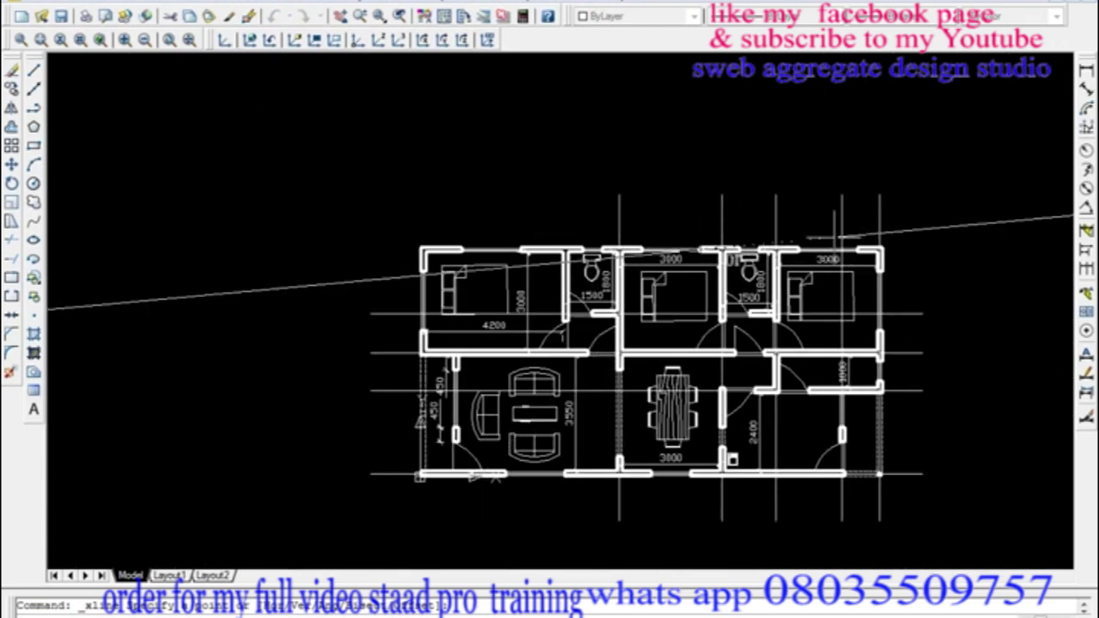
left_click(284, 248)
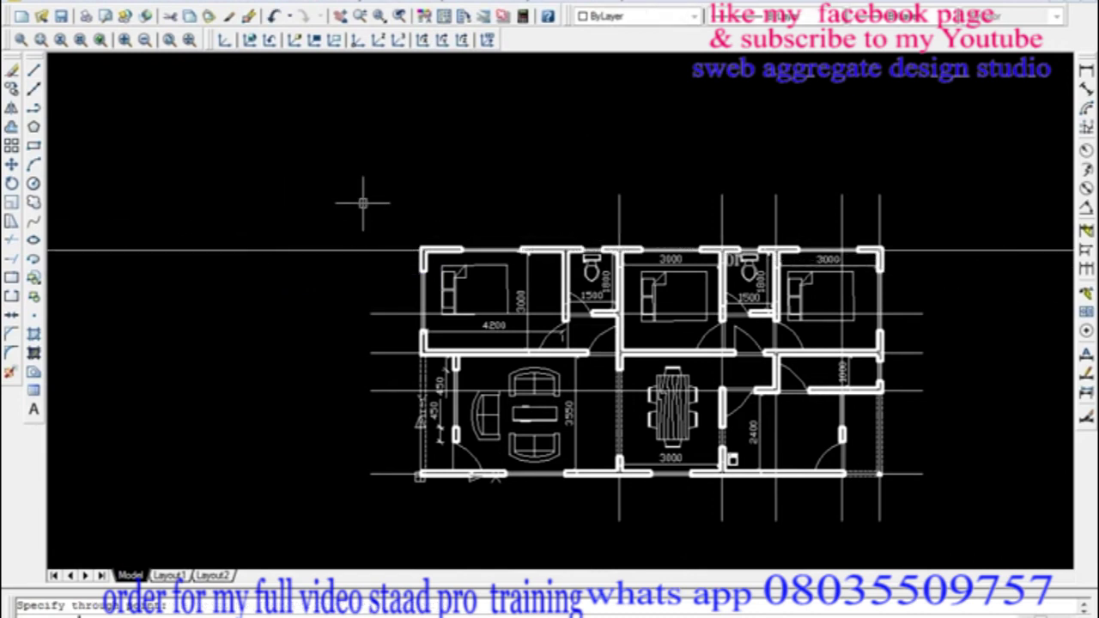
scroll(421, 245, "up", 6)
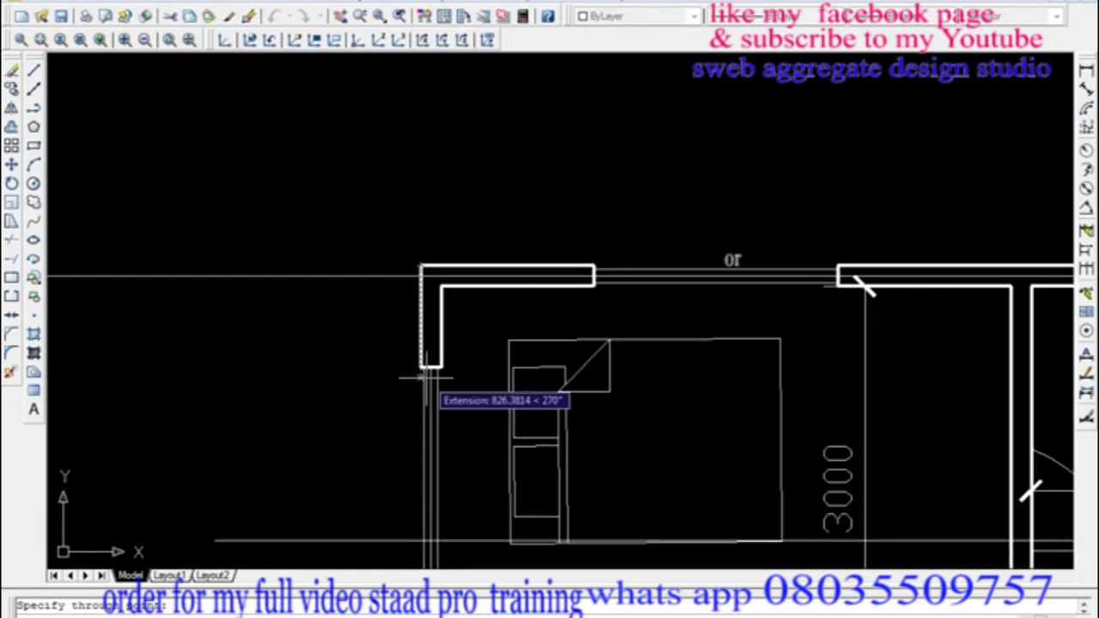
key("Return")
key("Return")
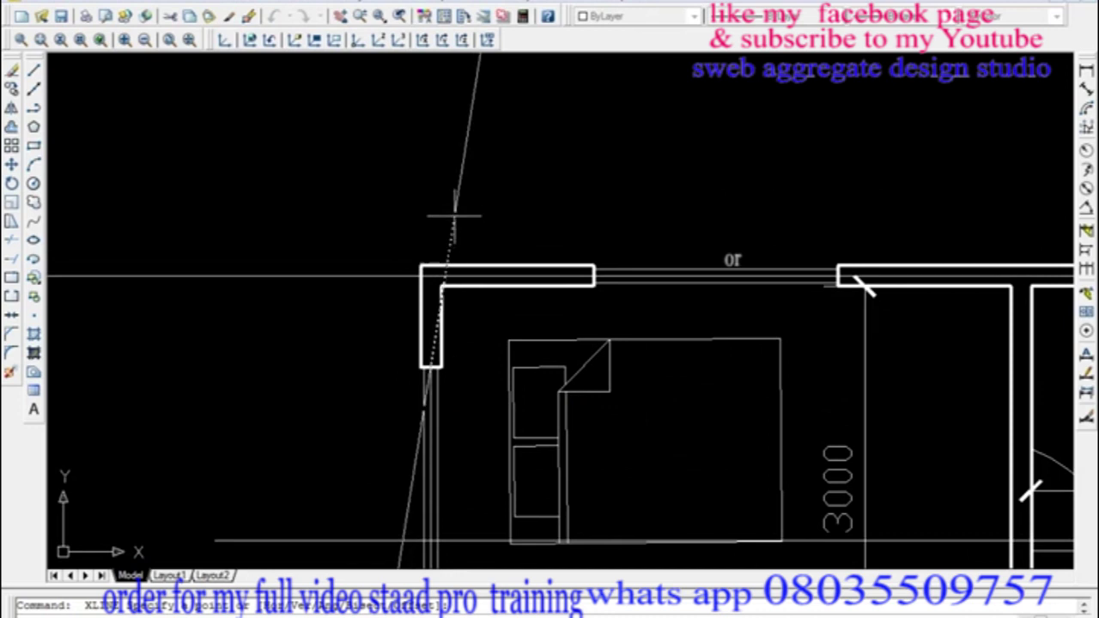
Add a vertical construction line through the left wall end
left_click(436, 147)
scroll(412, 167, "down", 6)
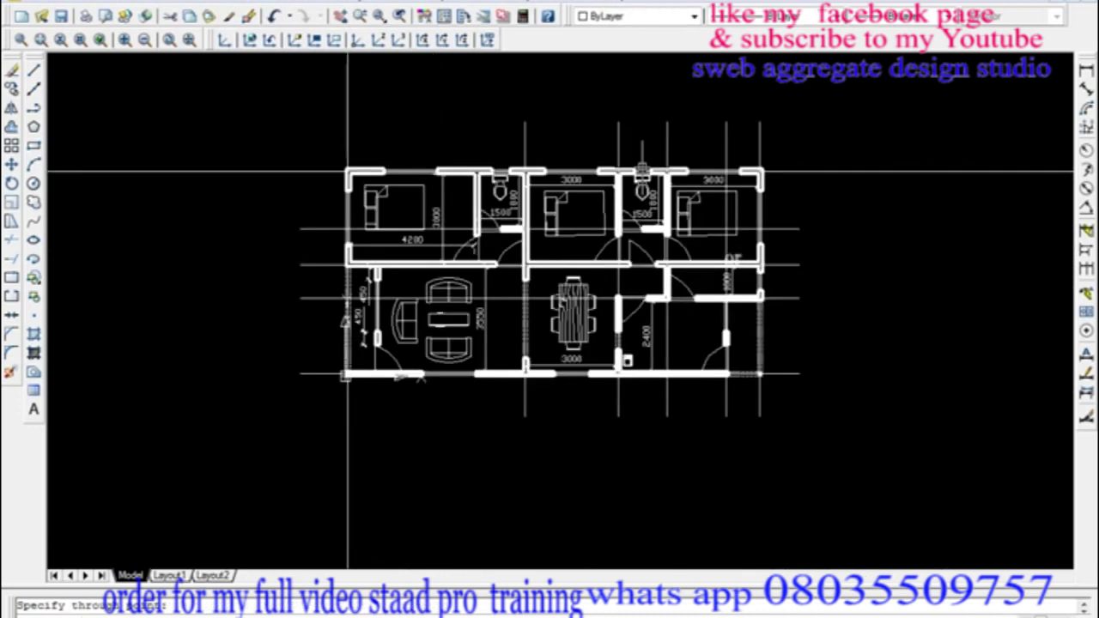
scroll(427, 168, "up", 6)
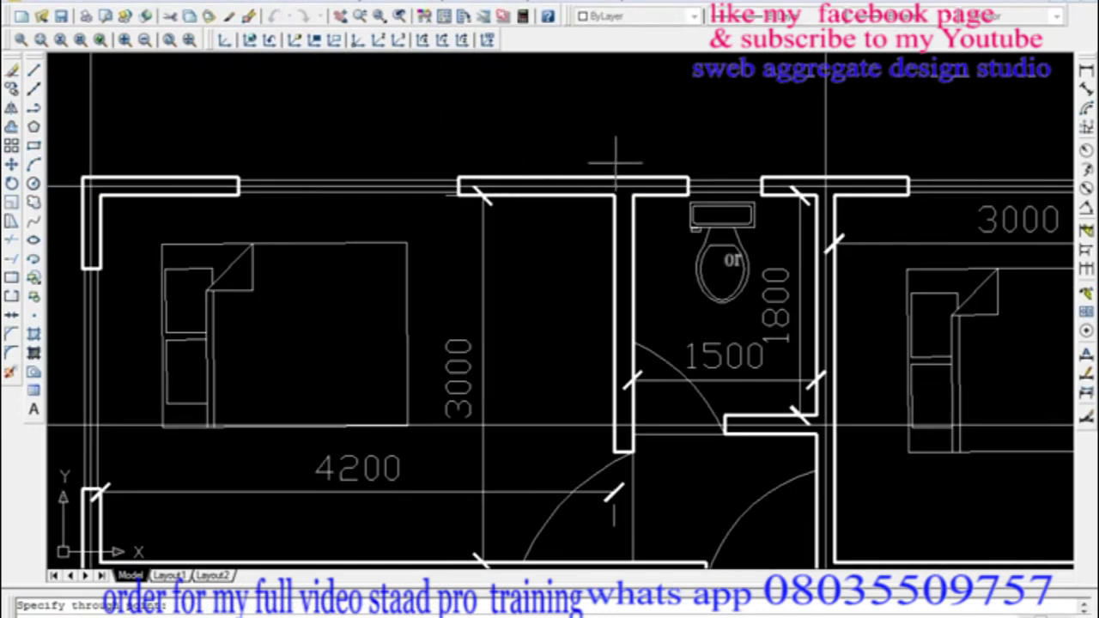
scroll(615, 453, "up", 6)
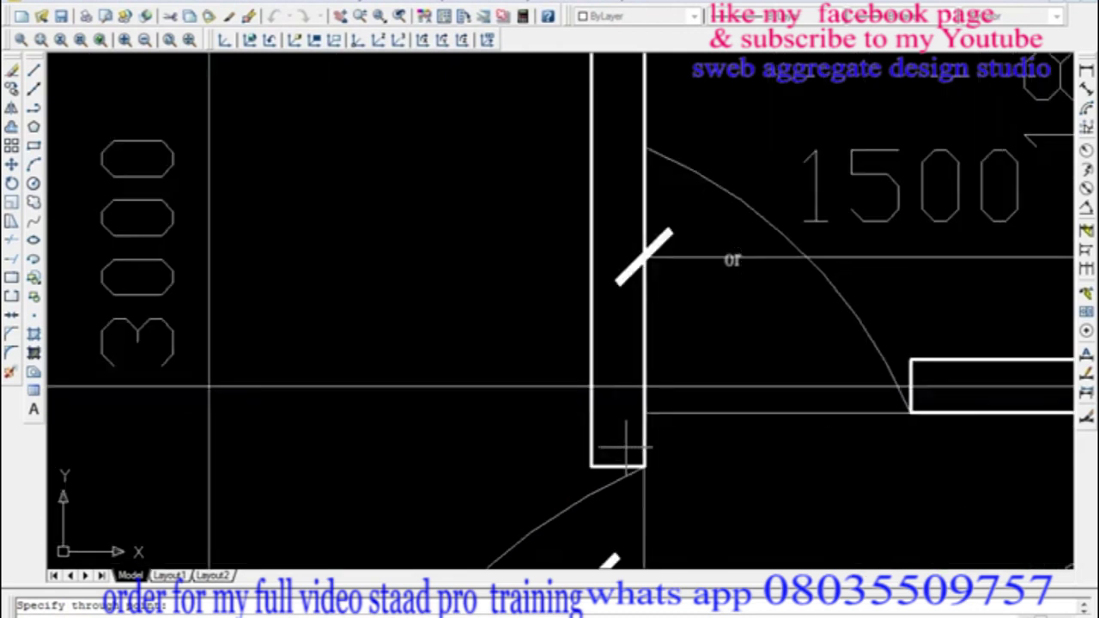
key("Return")
key("Return")
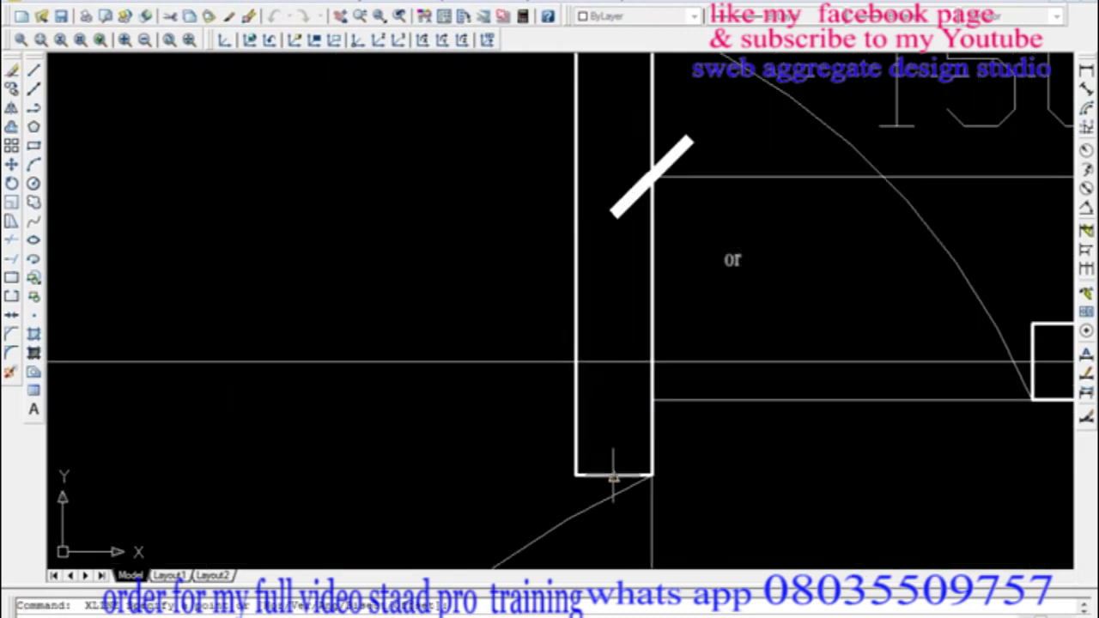
scroll(613, 472, "down", 6)
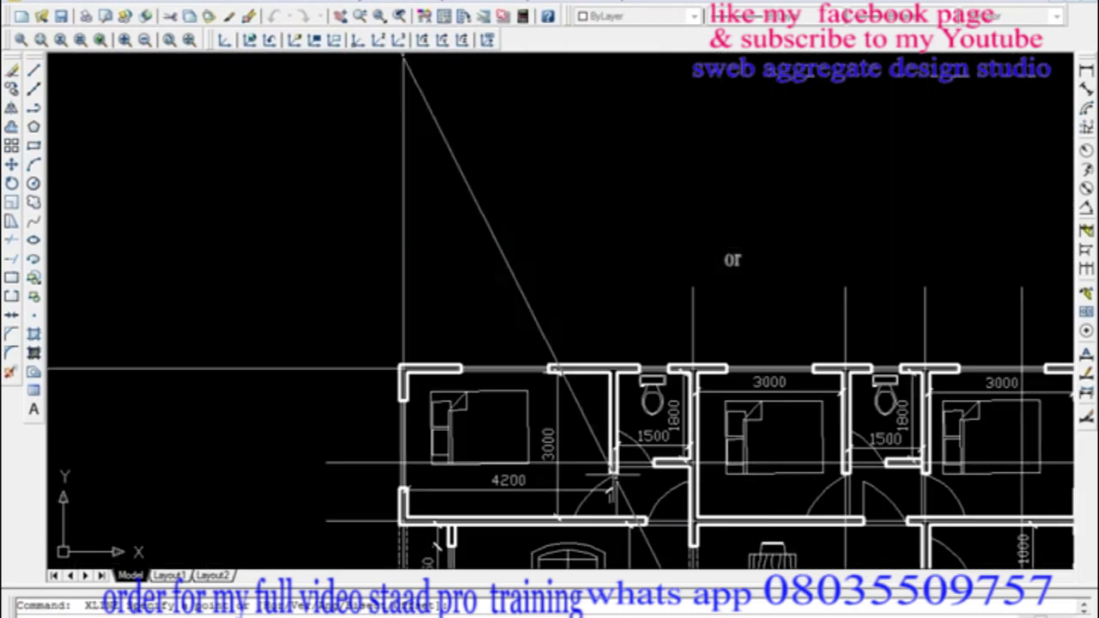
left_click(613, 301)
key("Return")
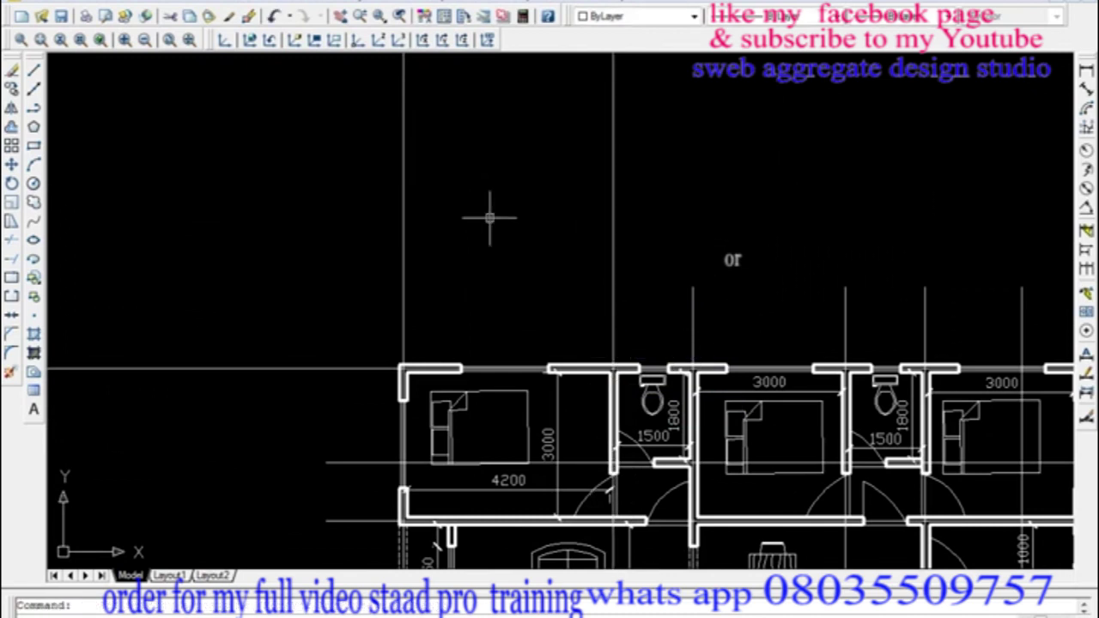
Add outer construction lines: horizontal at the top, vertical at the left edge, horizontal below the plan
scroll(495, 215, "down", 5)
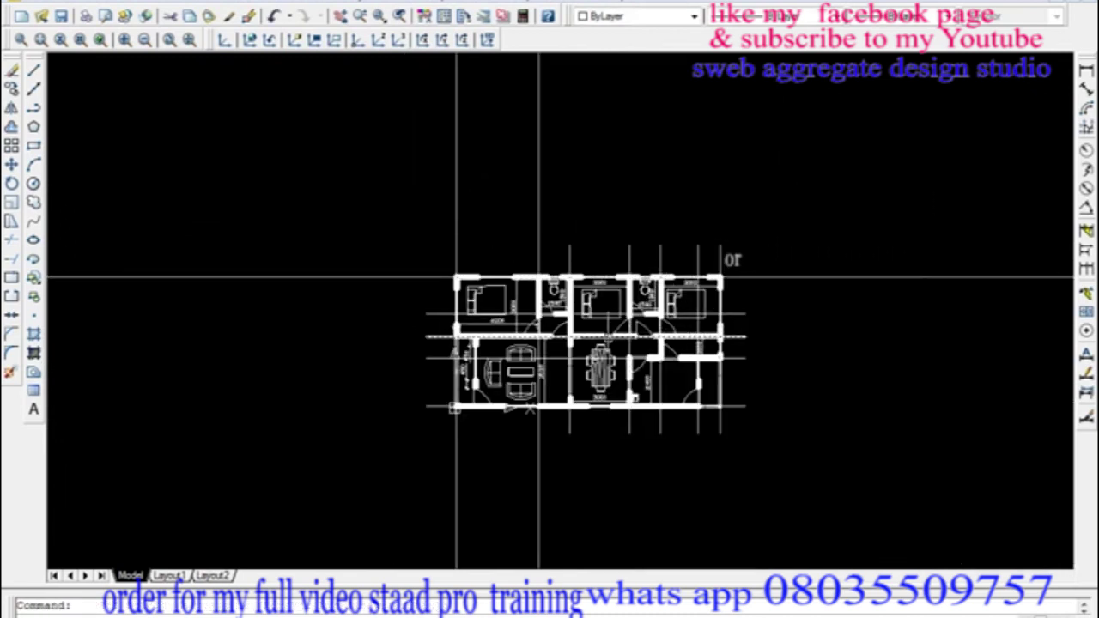
scroll(604, 337, "up", 3)
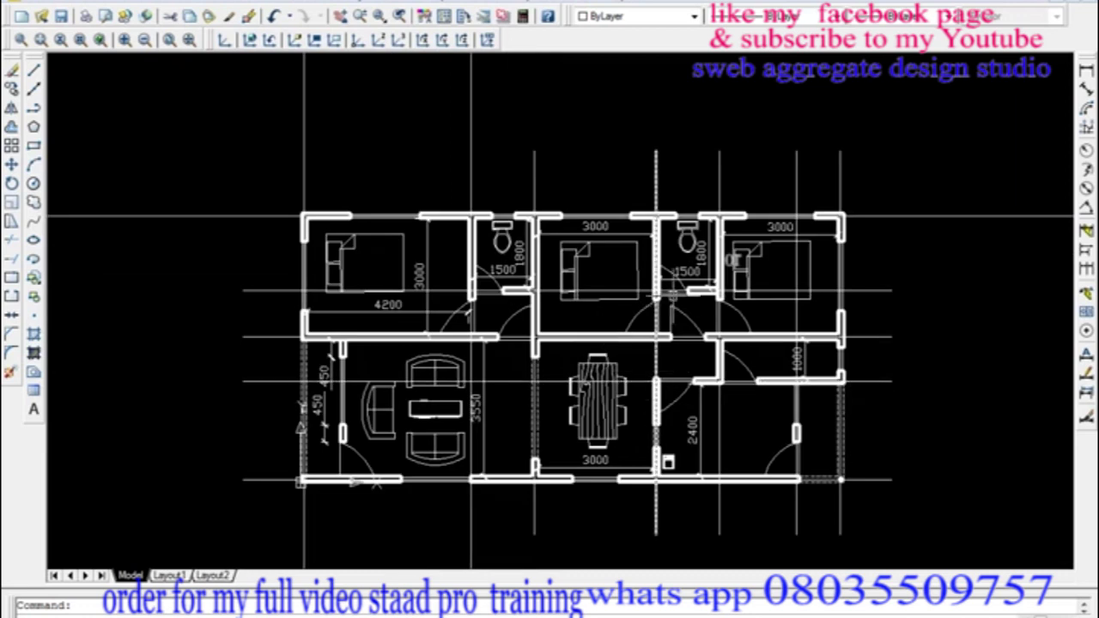
left_click(34, 108)
left_click(841, 150)
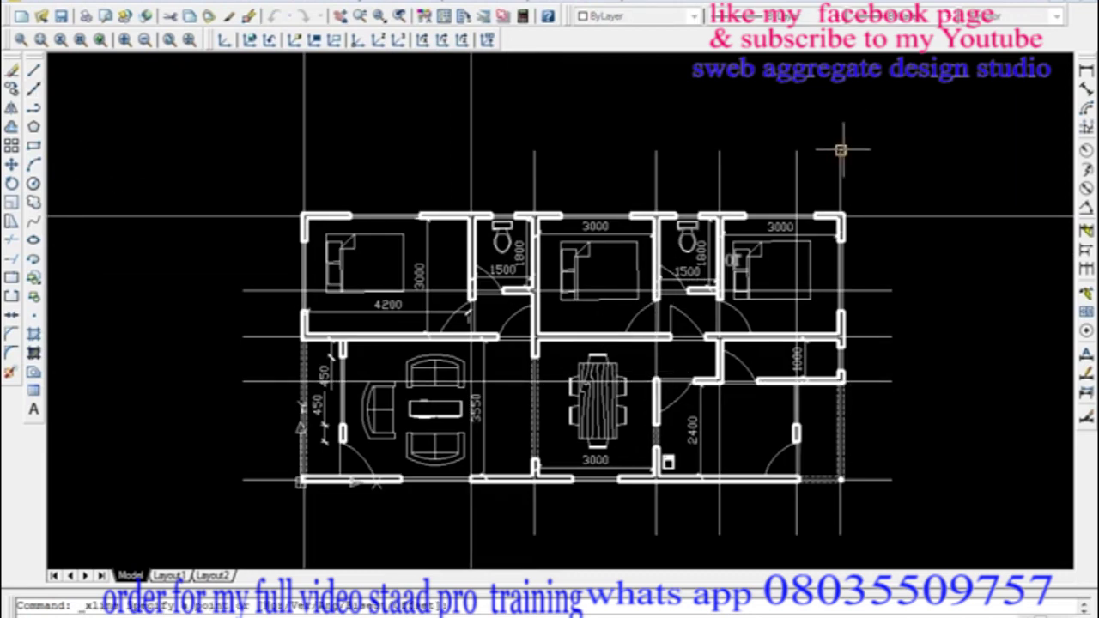
left_click(534, 150)
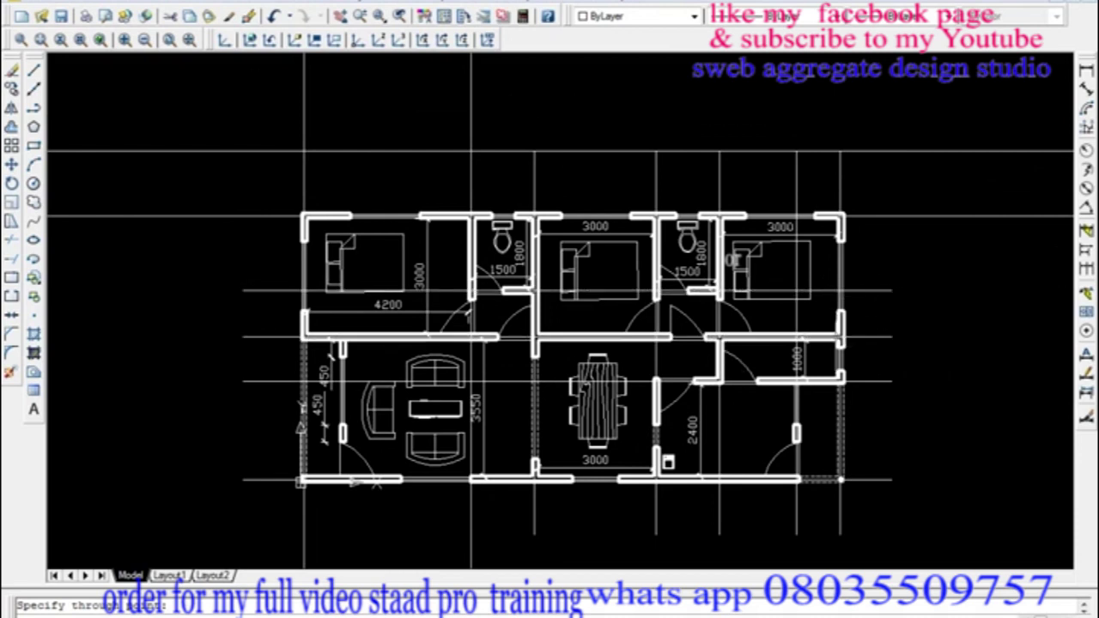
key("Return")
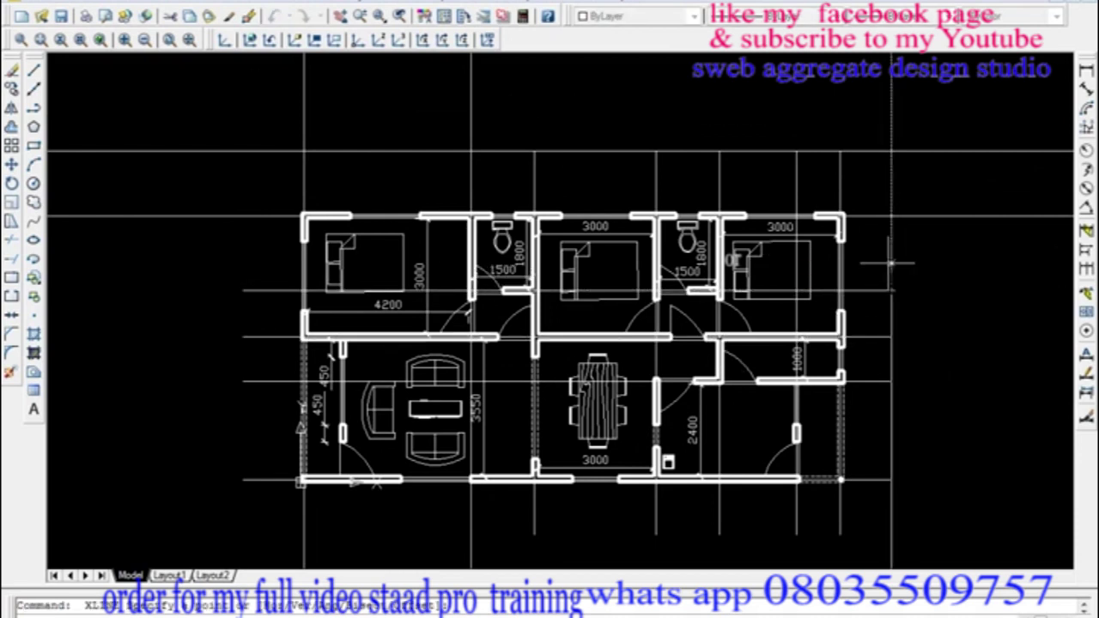
left_click(891, 176)
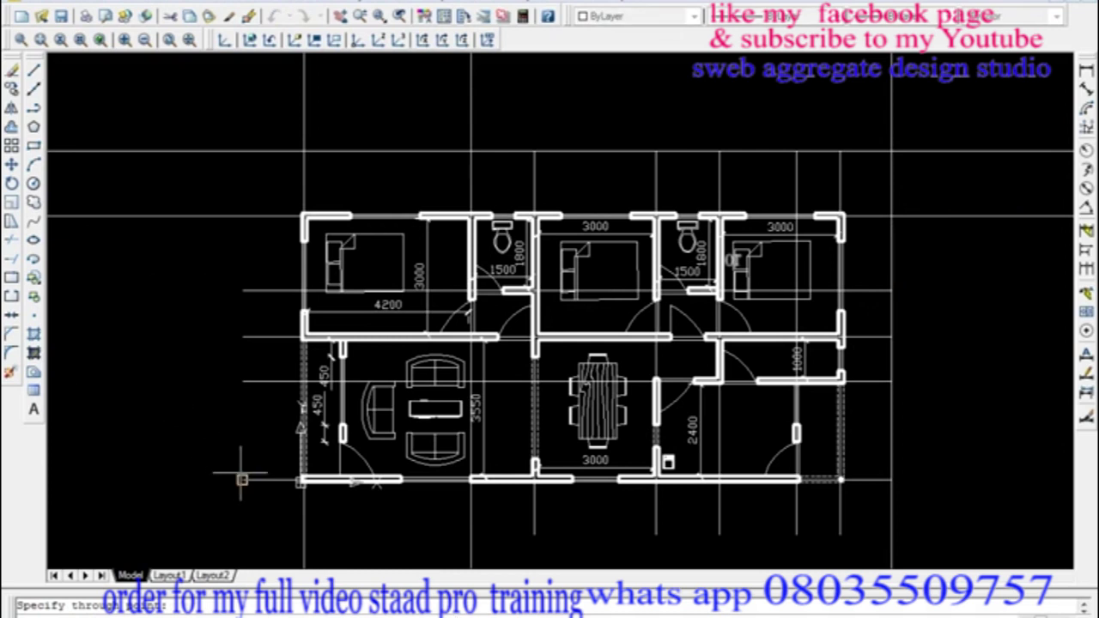
left_click(243, 176)
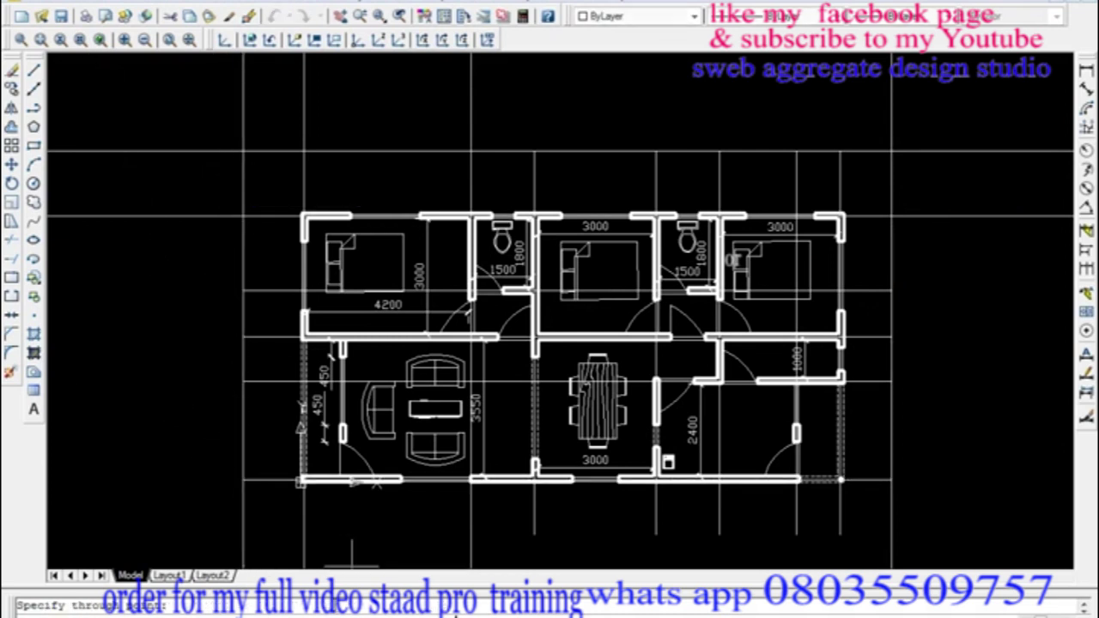
middle_click_drag(647, 432, 634, 305)
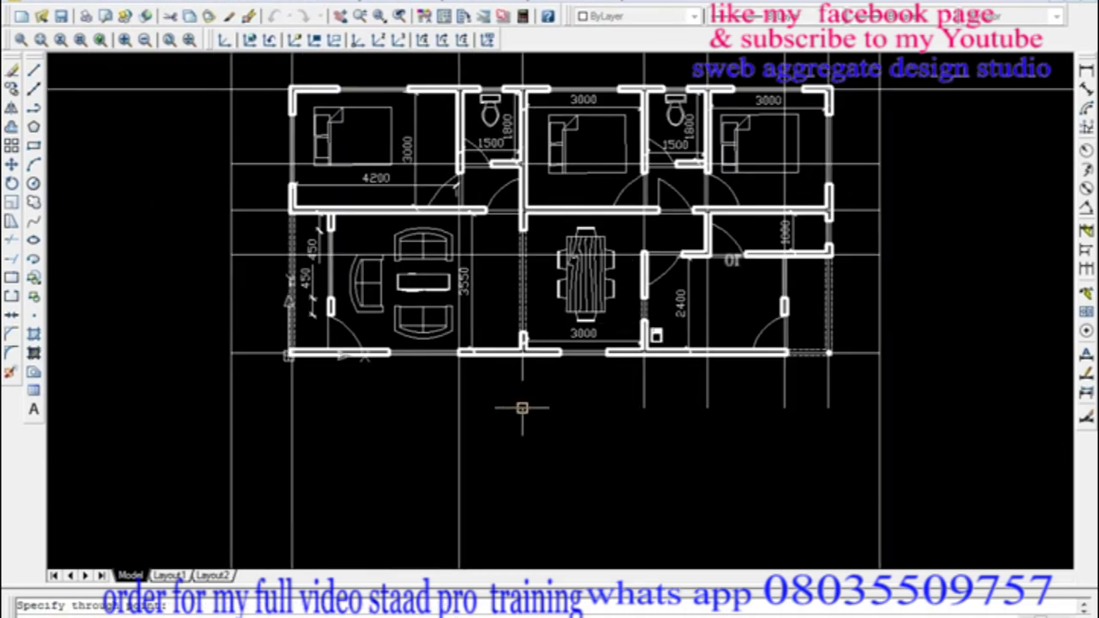
left_click(571, 408)
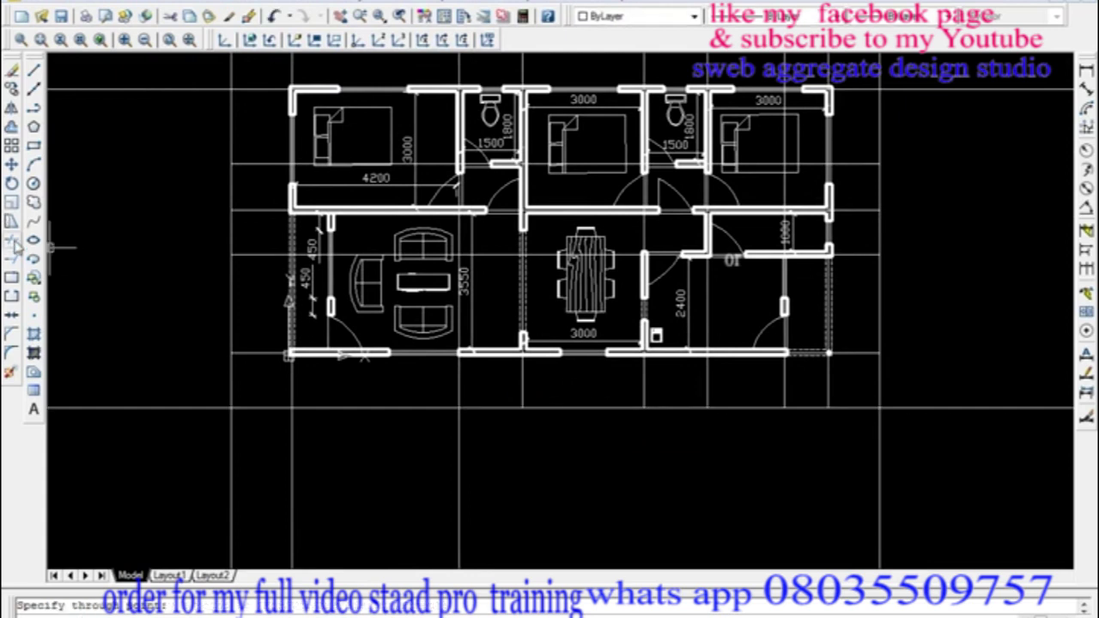
Trim the overhanging construction lines around the plan using crossing windows
left_click(12, 244)
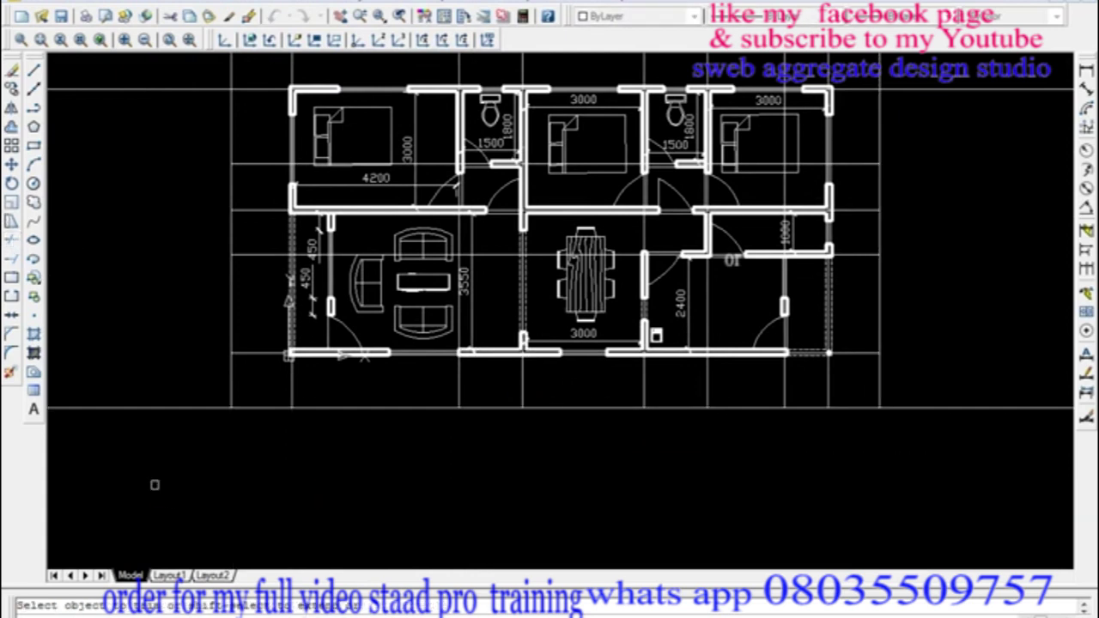
scroll(191, 480, "down", 5)
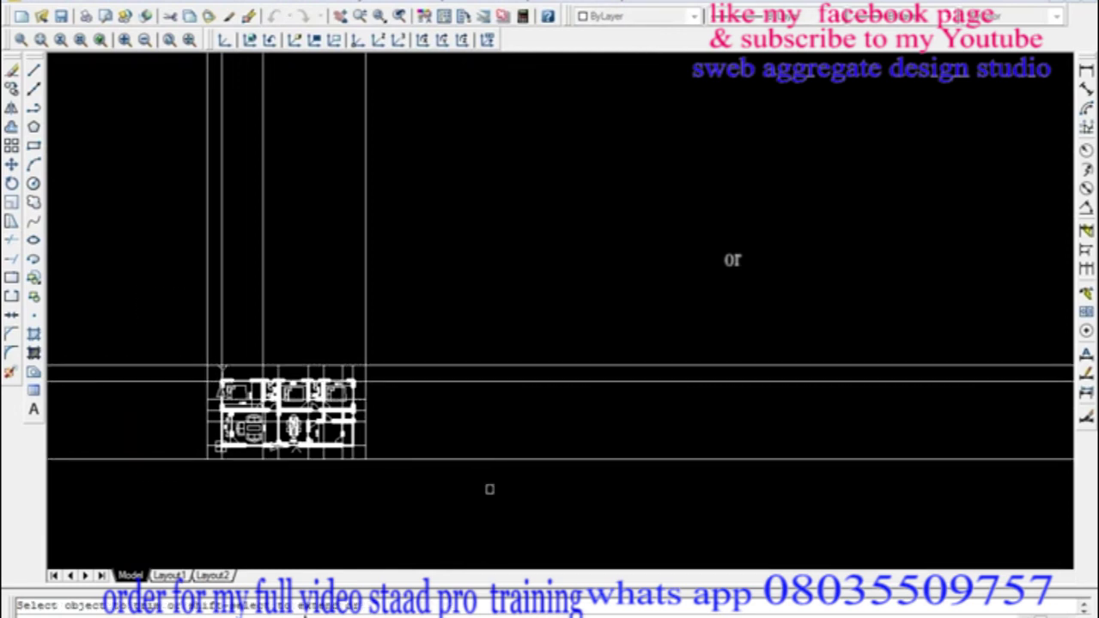
left_click(489, 489)
left_click(425, 308)
left_click(424, 302)
left_click(108, 166)
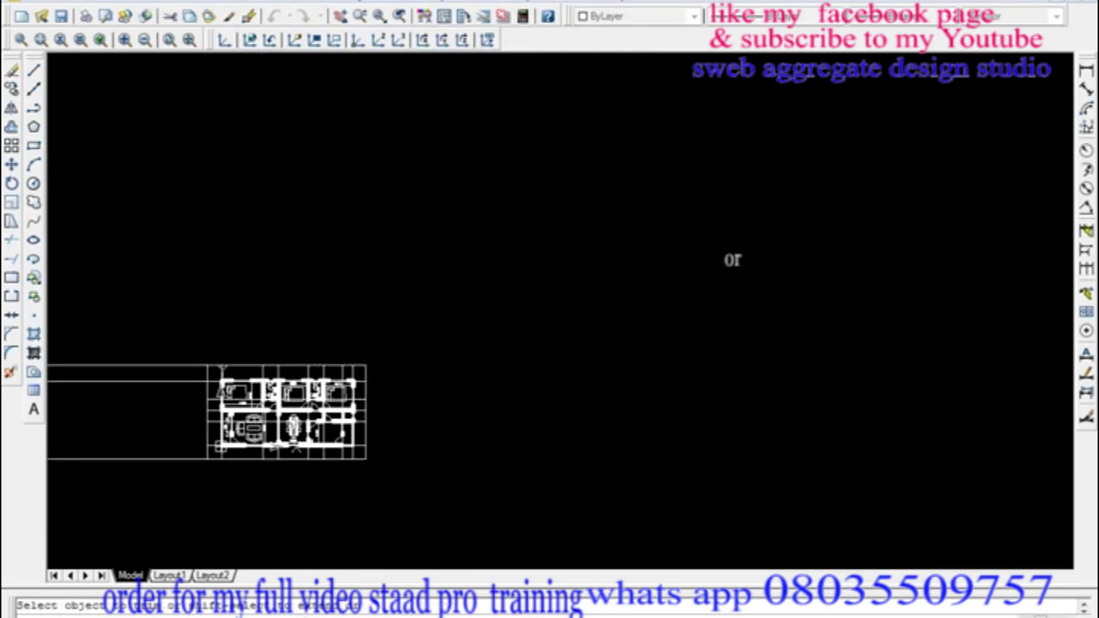
left_click(184, 472)
left_click(151, 315)
scroll(197, 385, "up", 5)
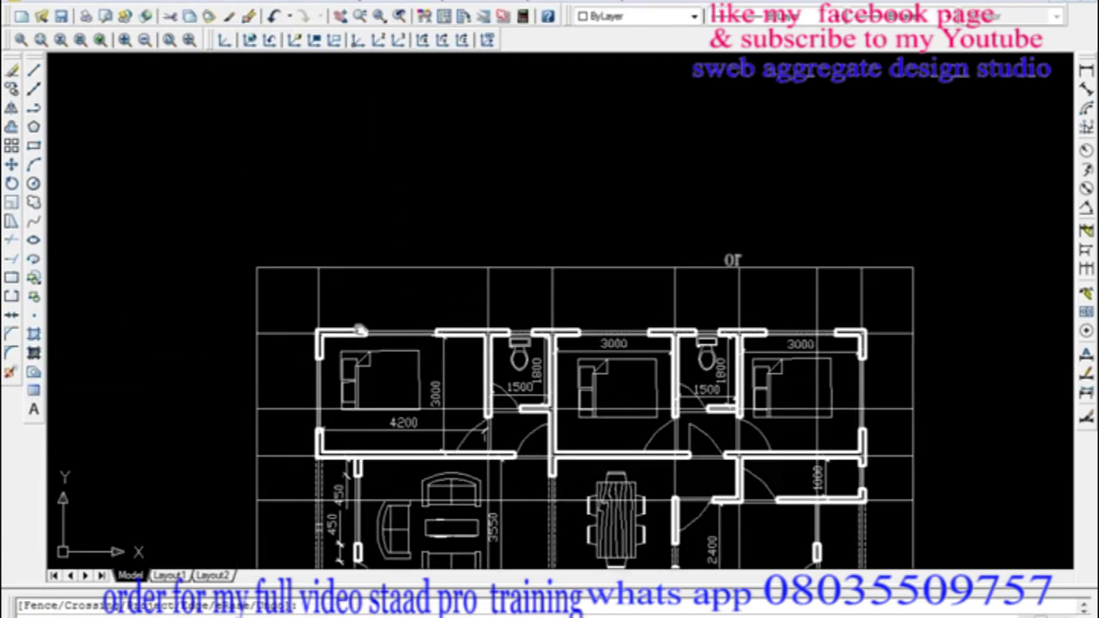
middle_click_drag(197, 385, 225, 269)
Erase the outer top and left boundary lines and the extra bottom horizontal line
left_click(412, 186)
left_click(384, 111)
left_click(330, 175)
left_click(258, 162)
key("Delete")
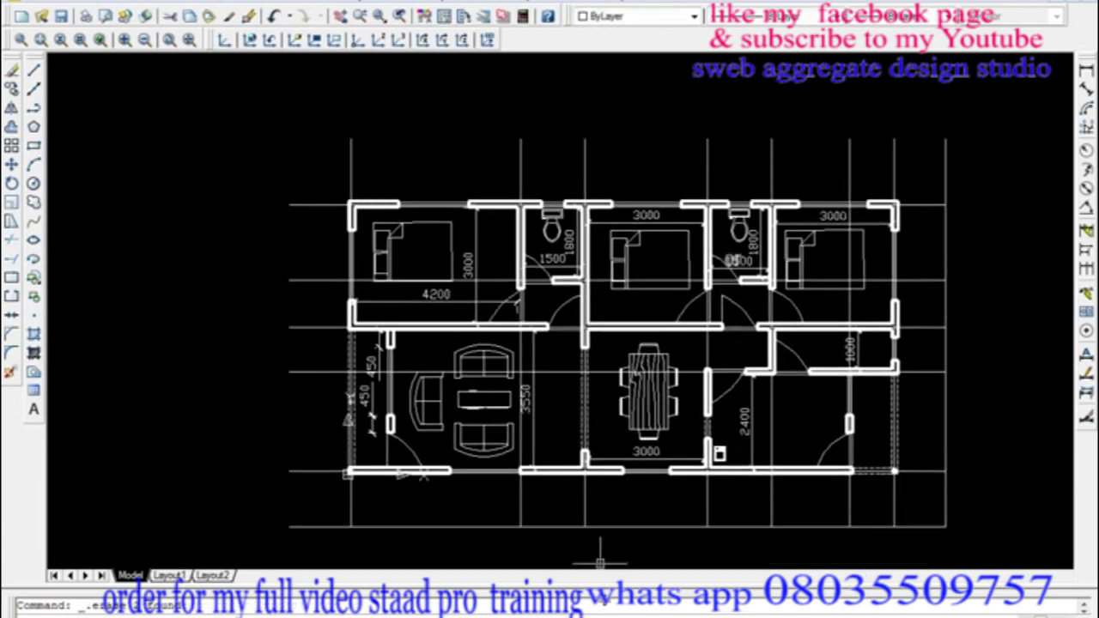
left_click(624, 525)
key("Delete")
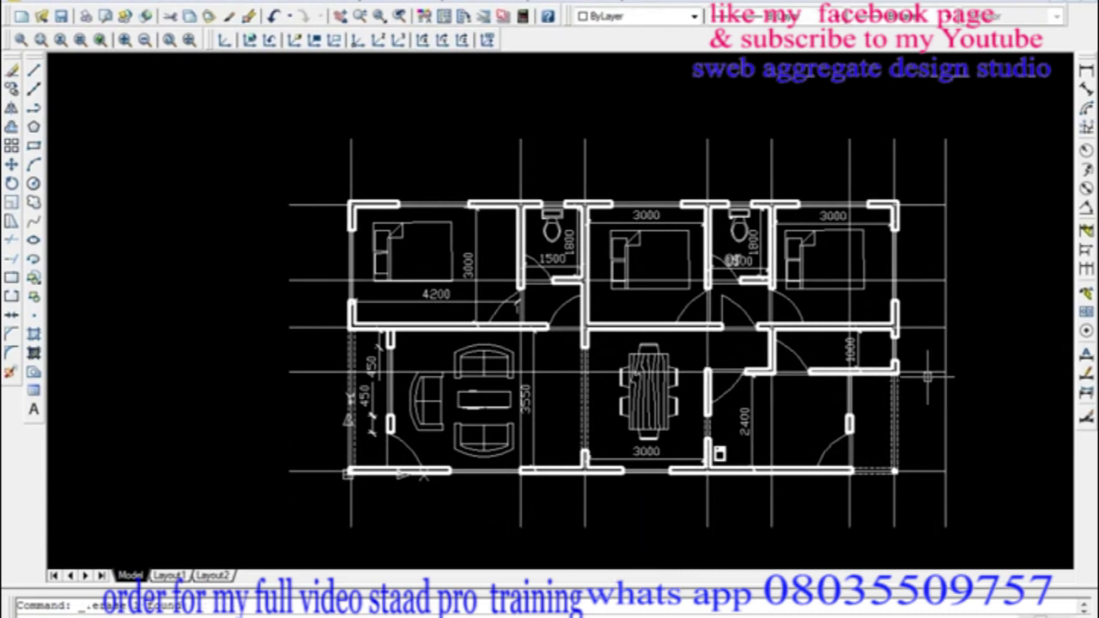
Pan and zoom around the wall corners to check the cleaned-up grid
middle_click_drag(734, 417, 691, 393)
scroll(602, 329, "up", 8)
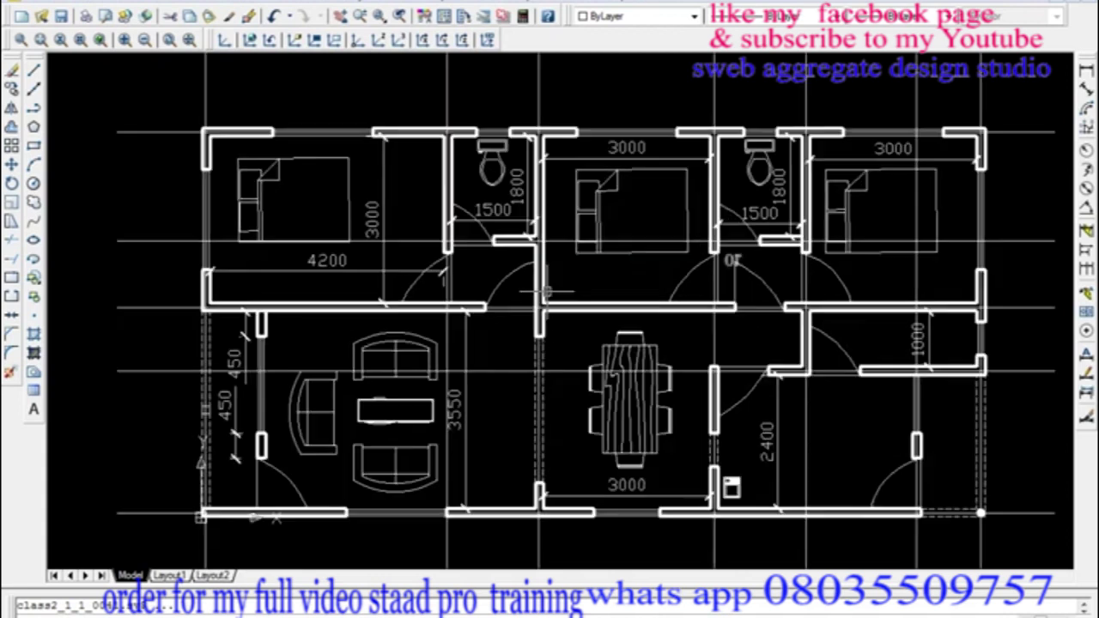
scroll(602, 329, "down", 6)
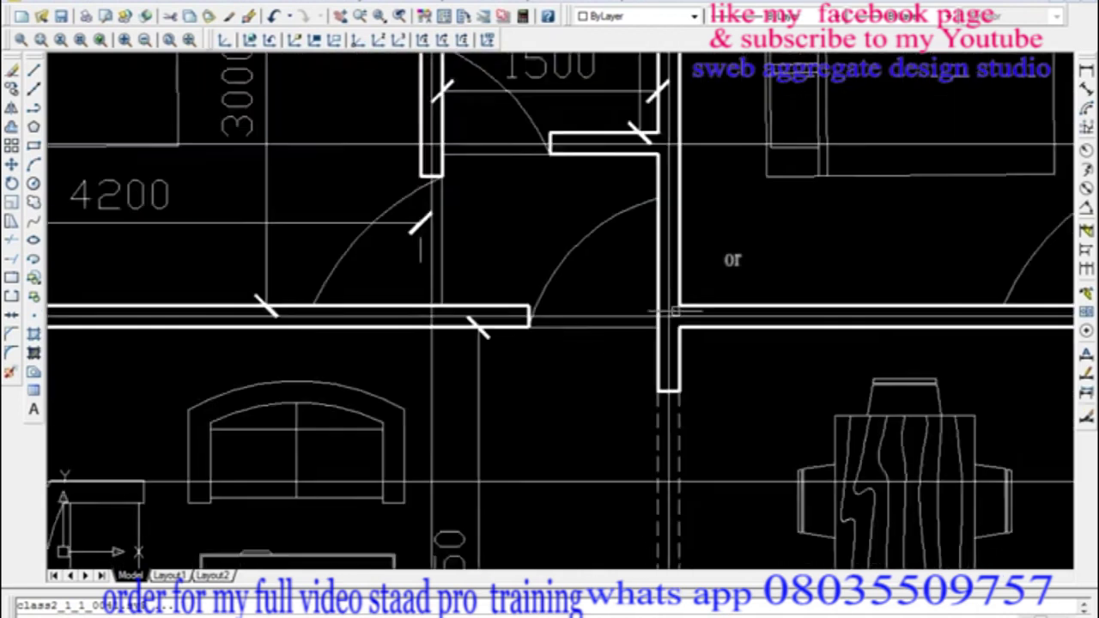
scroll(193, 323, "up", 4)
scroll(193, 323, "up", 1)
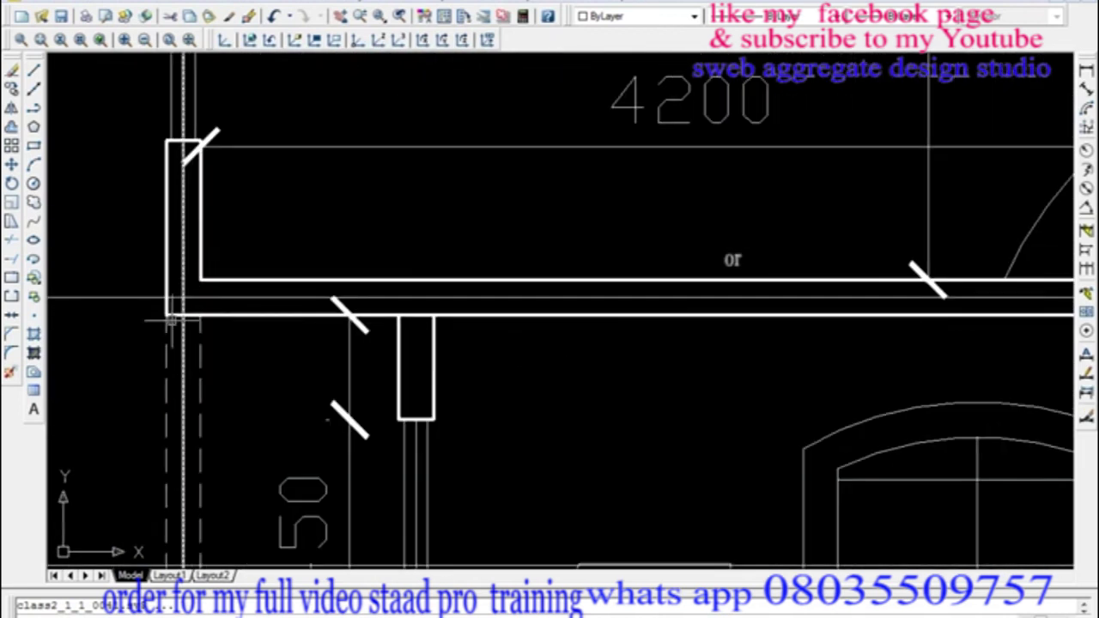
scroll(184, 305, "down", 2)
scroll(184, 306, "down", 2)
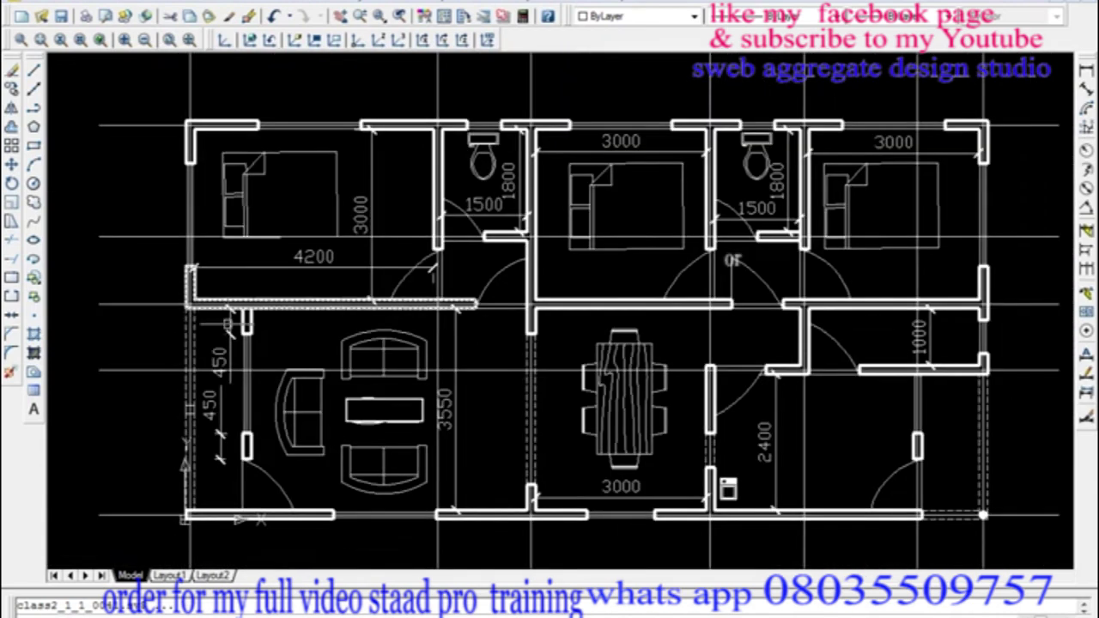
Save As ORION CLASS KC on the Desktop with file type AutoCAD 2004/LT2004 DXF (*.dxf)
left_click(36, 3)
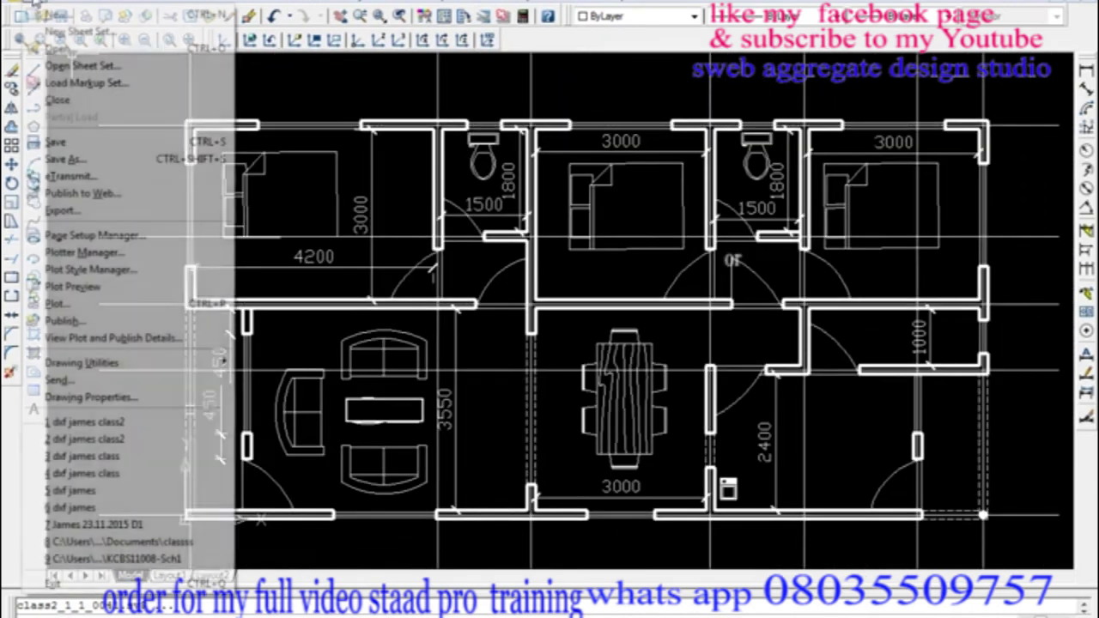
left_click(75, 161)
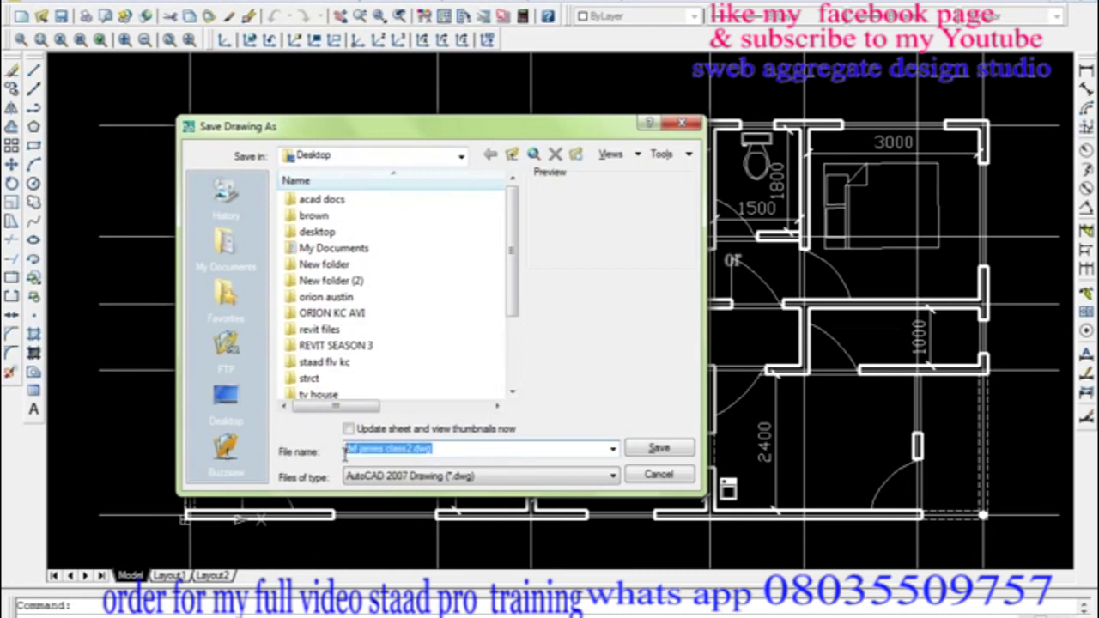
type("ORION CLASS KC")
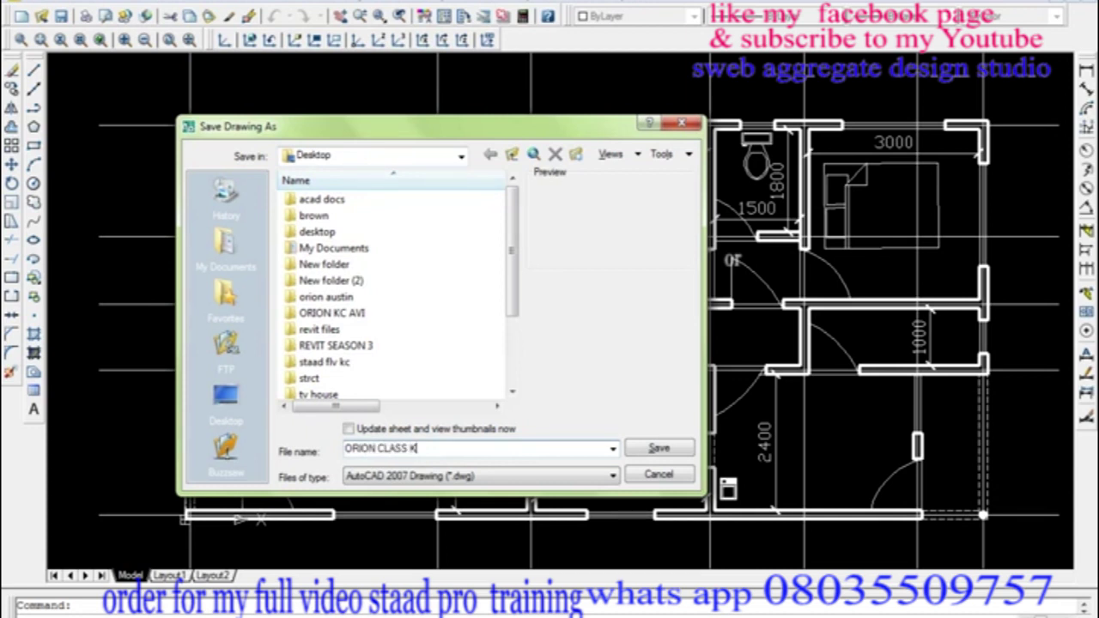
left_click(448, 482)
left_click(480, 482)
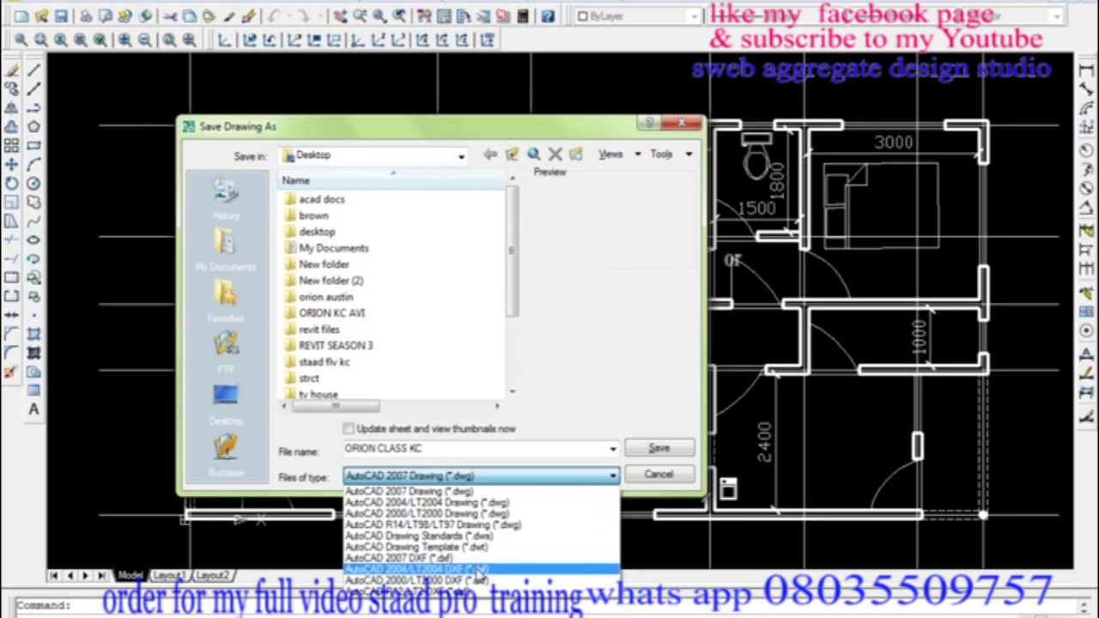
left_click(495, 137)
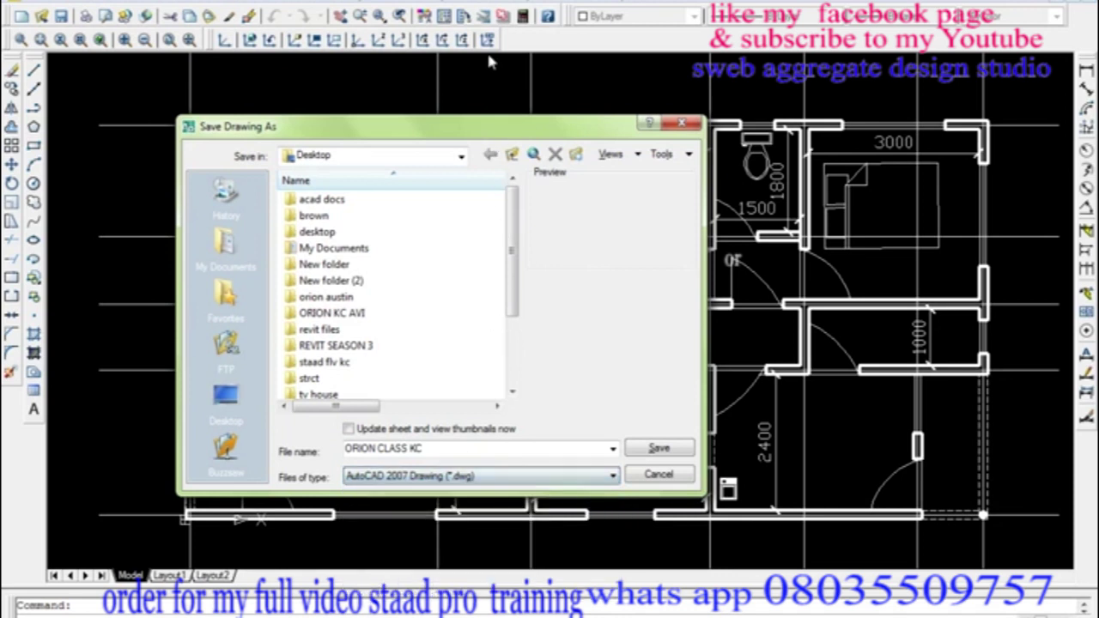
left_click_drag(457, 135, 468, 38)
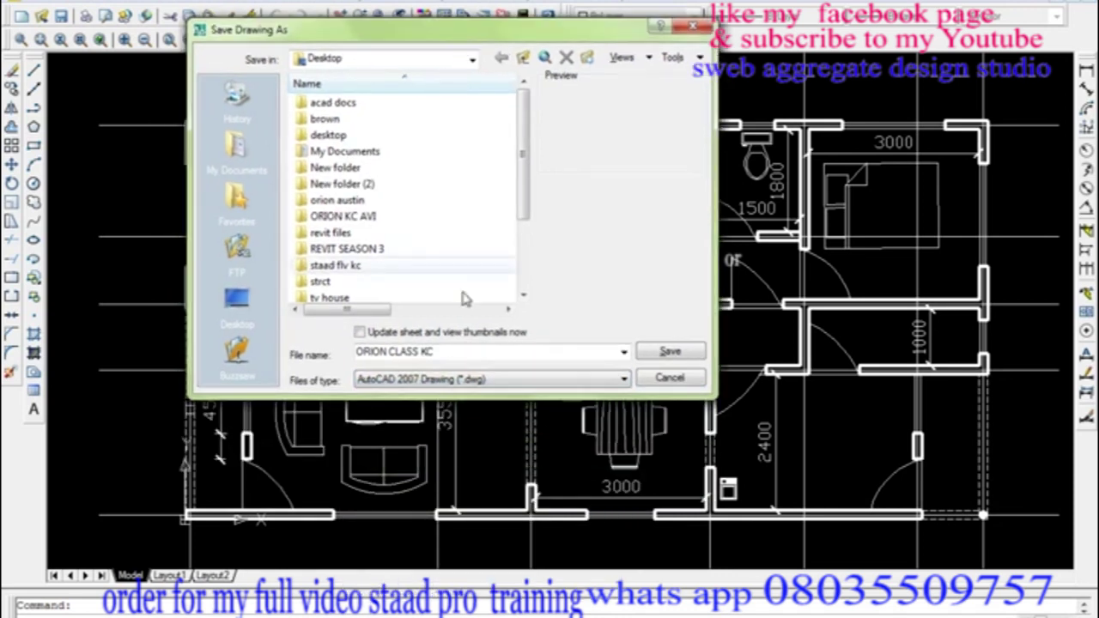
left_click(482, 380)
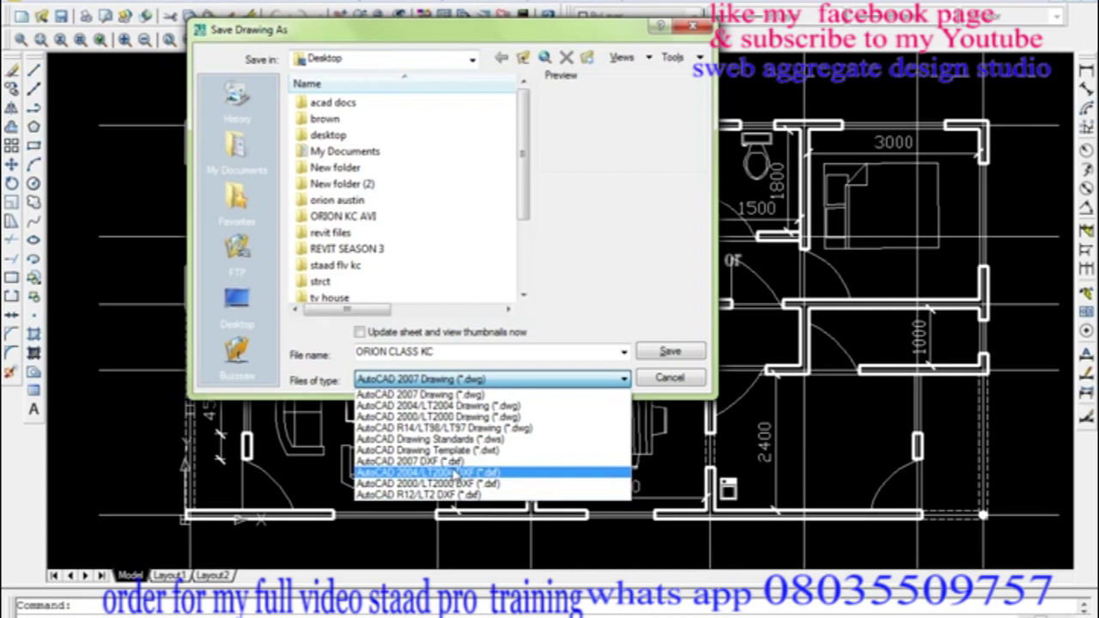
left_click(454, 473)
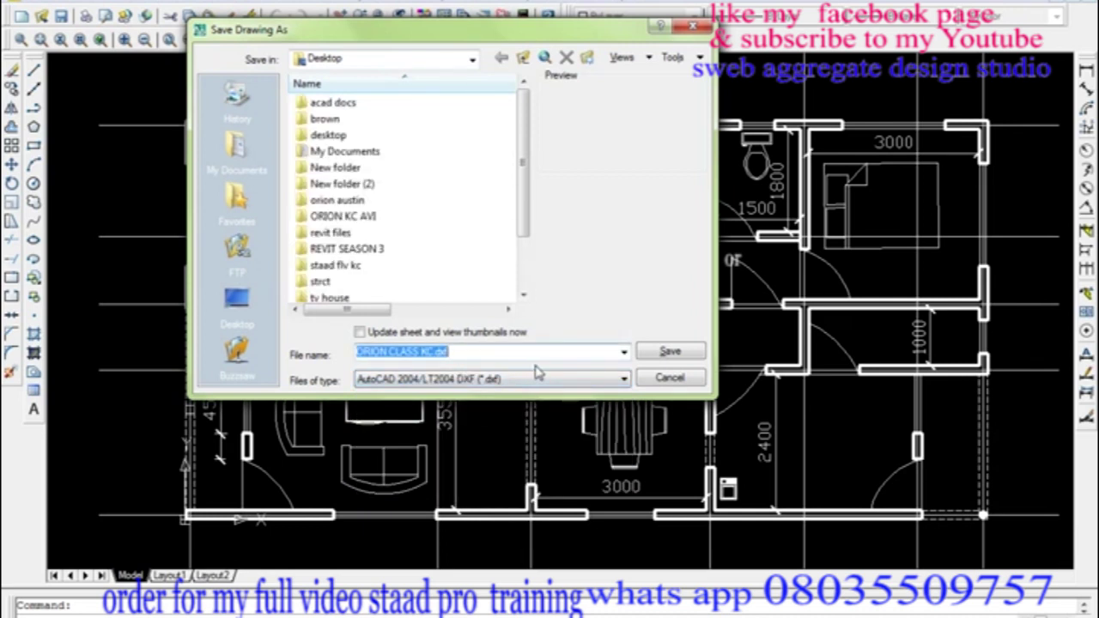
left_click(671, 352)
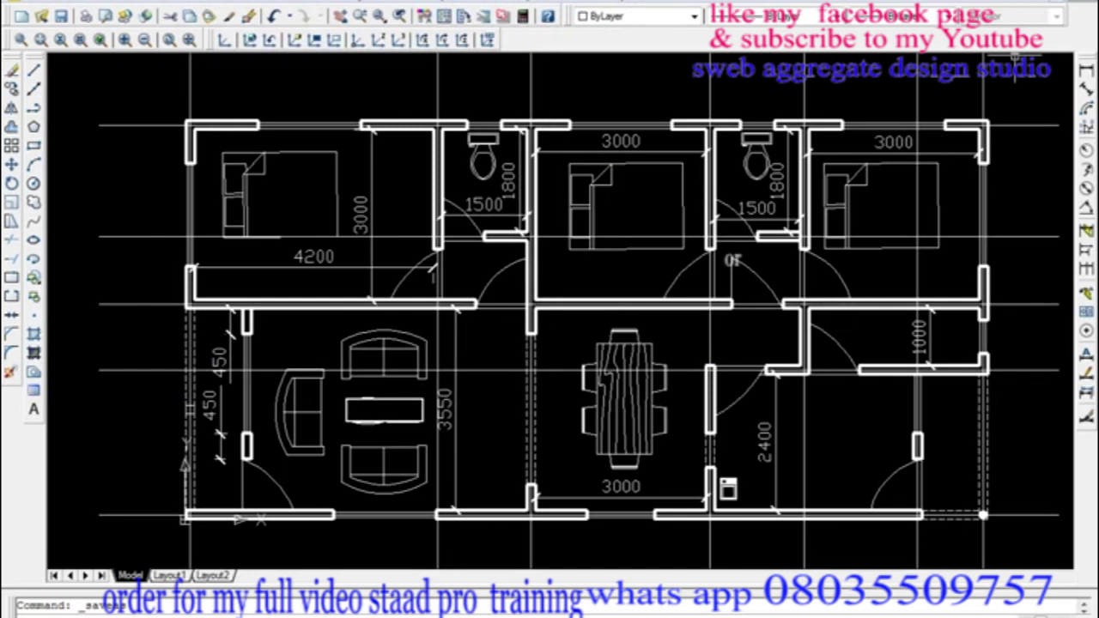
Re-save with Ctrl+S, accept the 2007 drawing format prompt, and close the save window
key("ctrl+s")
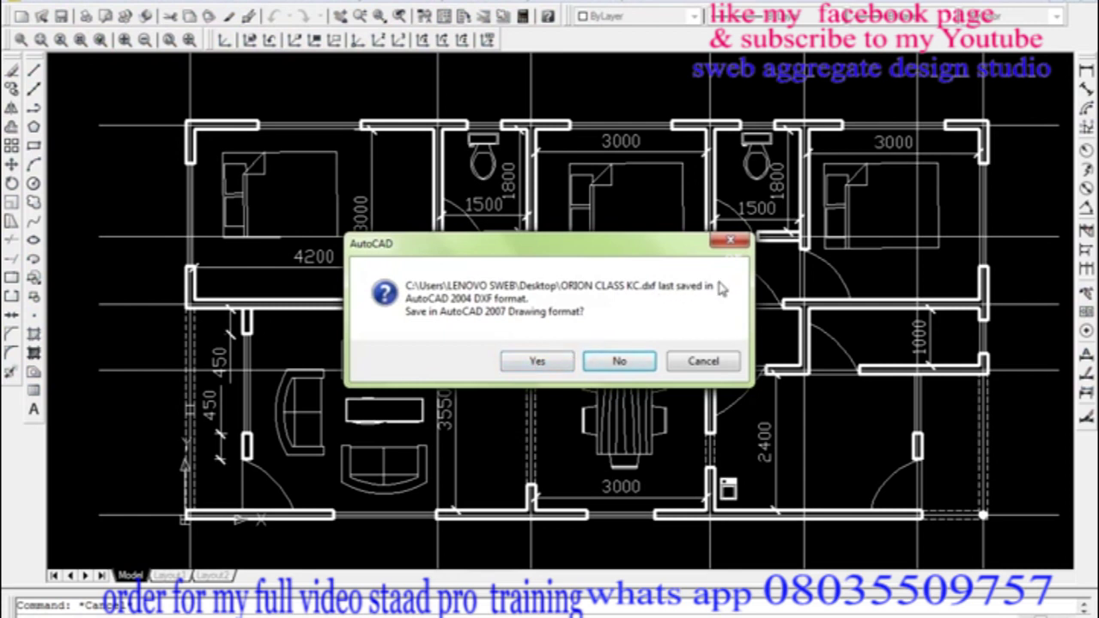
left_click(547, 364)
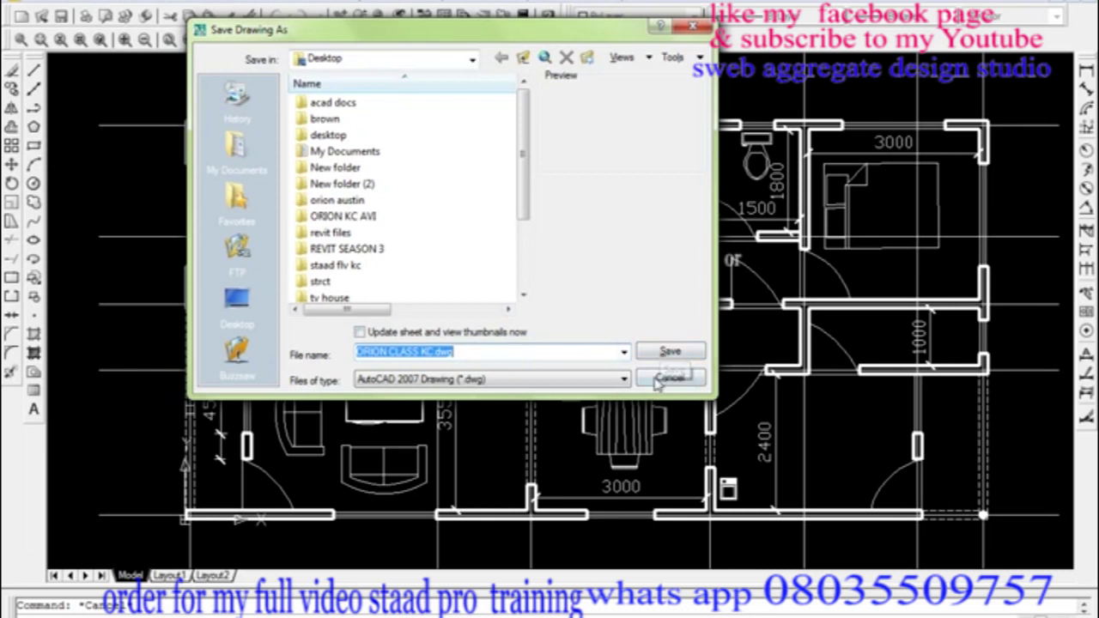
left_click(668, 354)
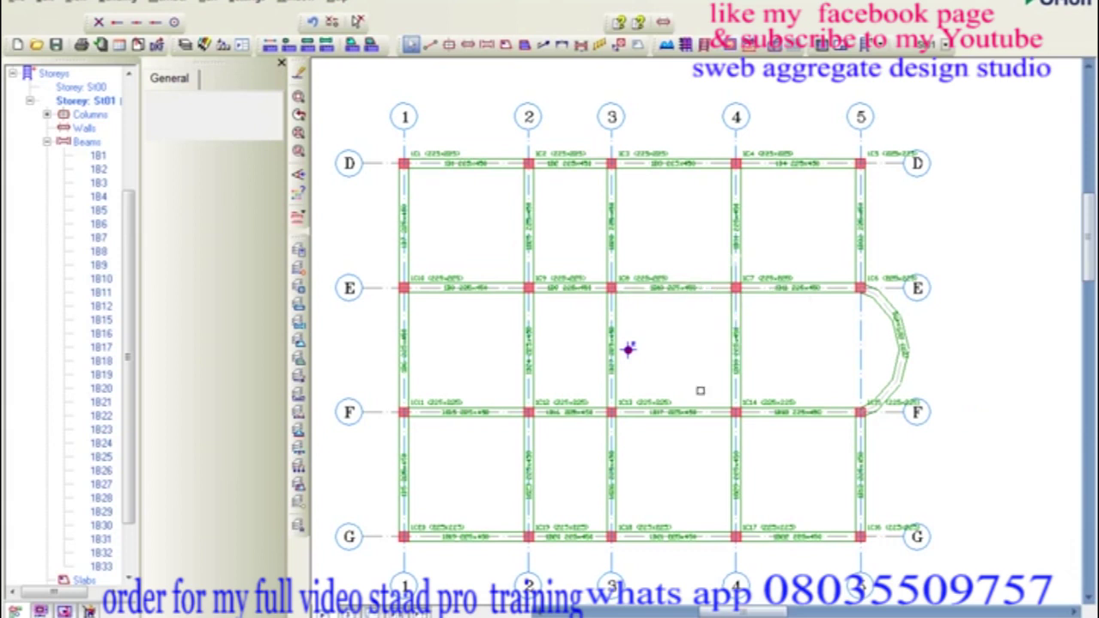
Save the Orion project holding storey St01's 225×225 columns and 225×450 beams
scroll(700, 391, "down", 2)
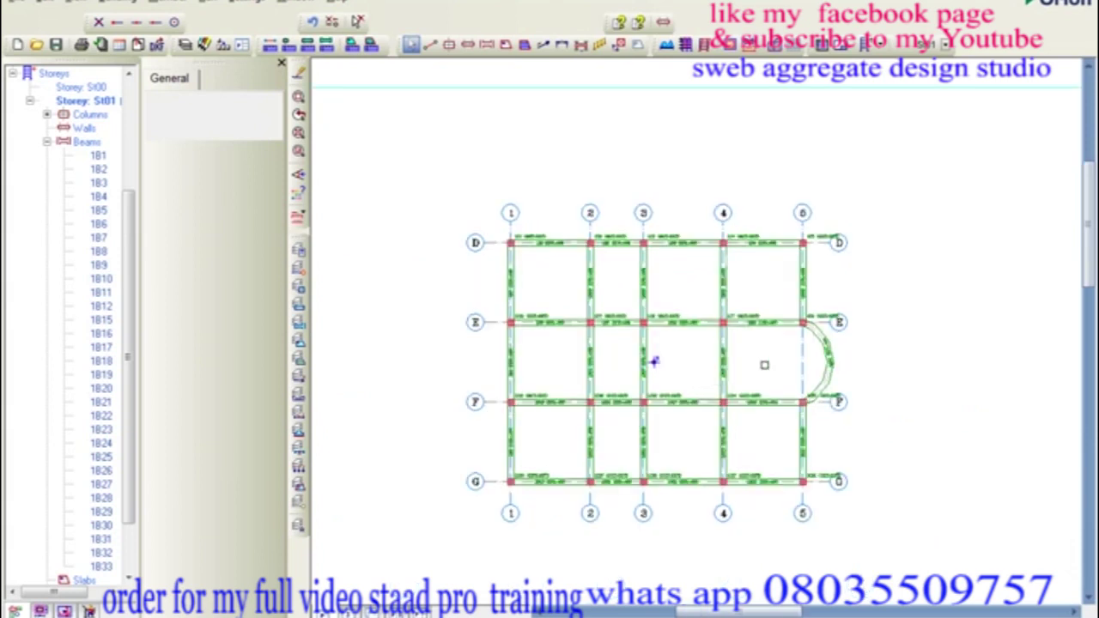
middle_click_drag(763, 363, 713, 345)
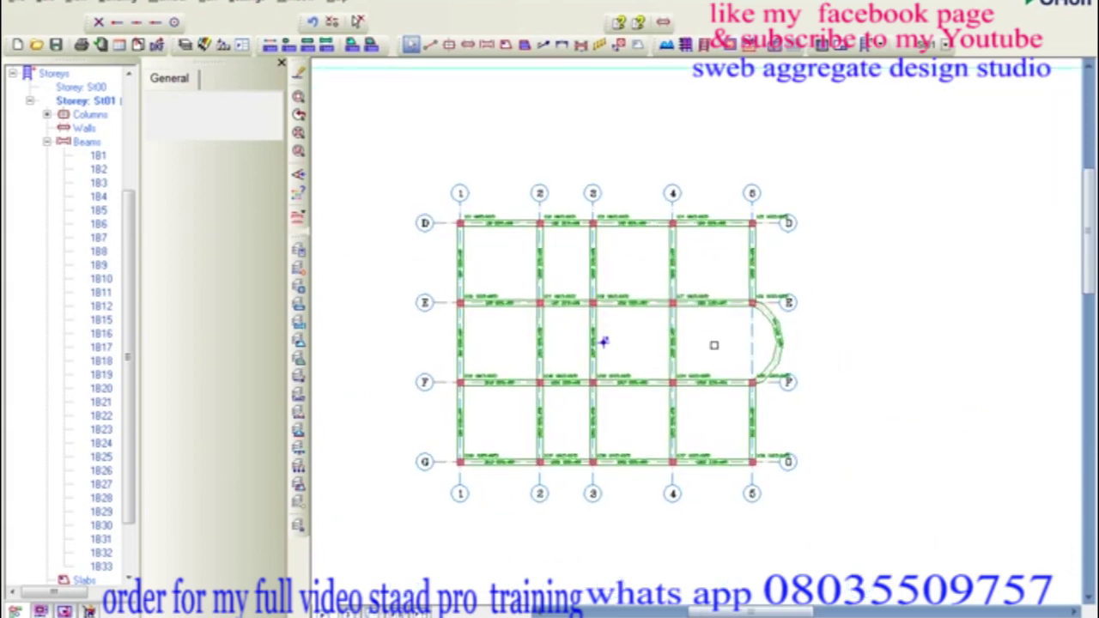
left_click(56, 46)
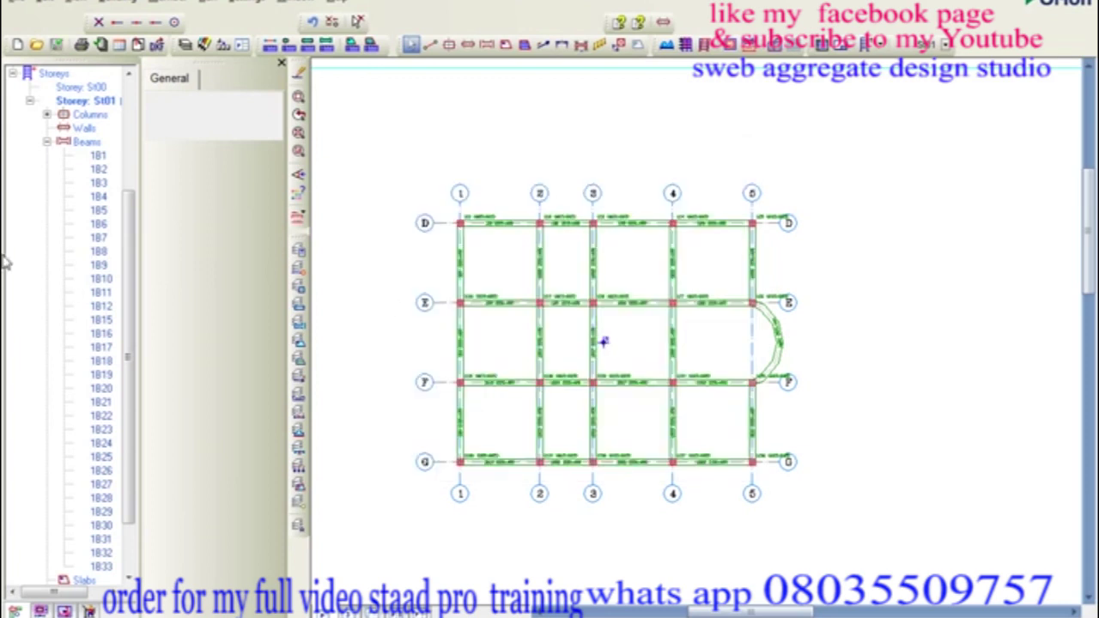
scroll(603, 342, "up", 2)
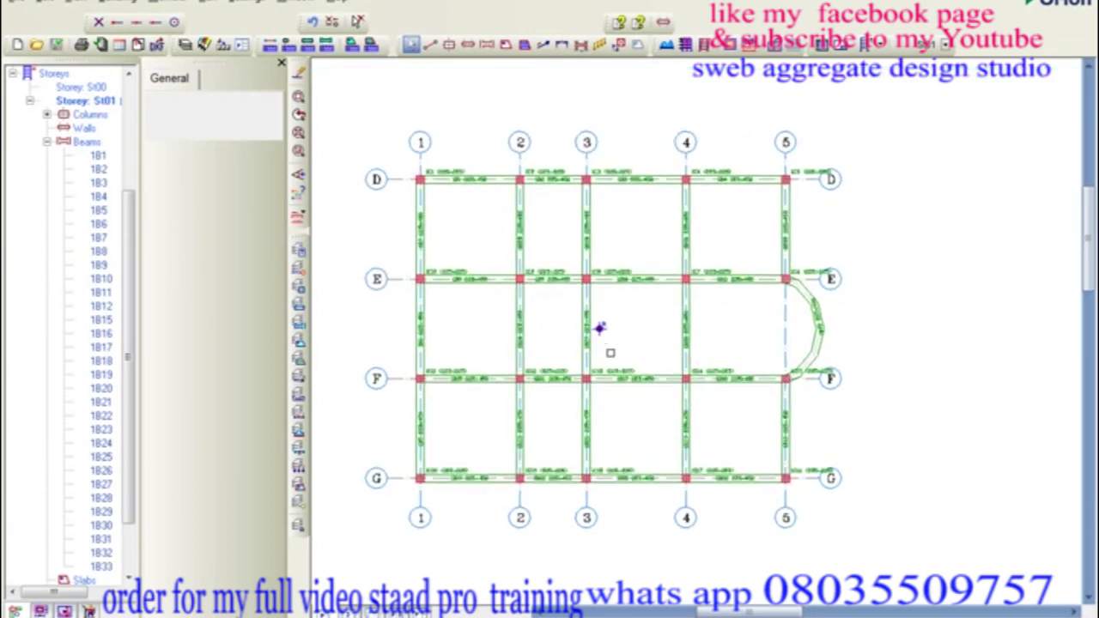
scroll(600, 327, "up", 2)
scroll(592, 326, "down", 2)
scroll(595, 333, "up", 4)
scroll(596, 339, "down", 3)
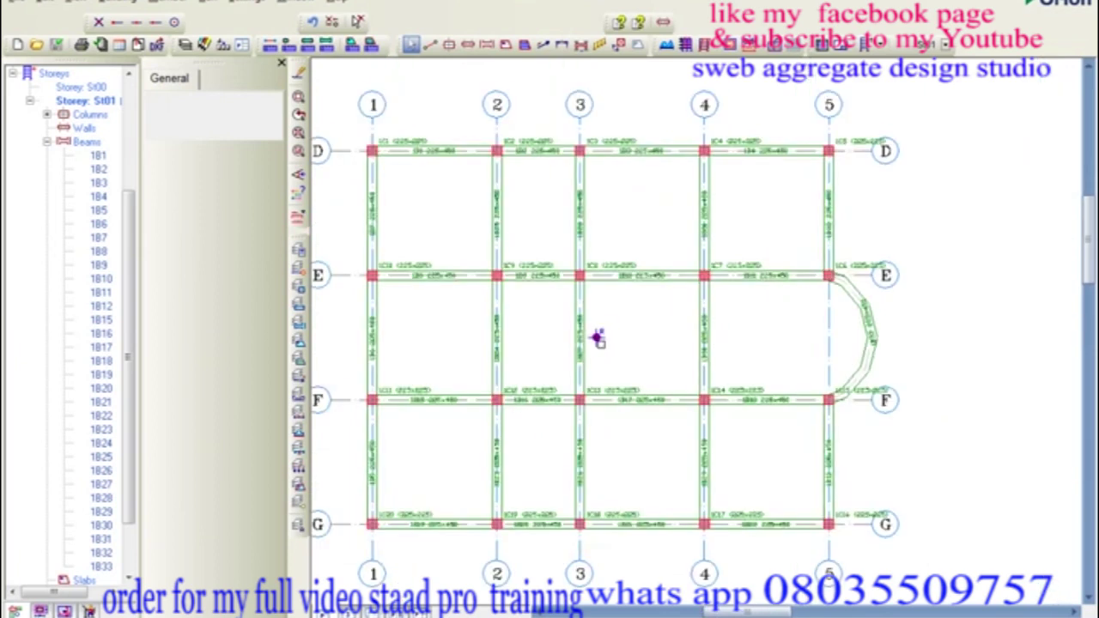
scroll(584, 339, "up", 4)
scroll(577, 336, "down", 1)
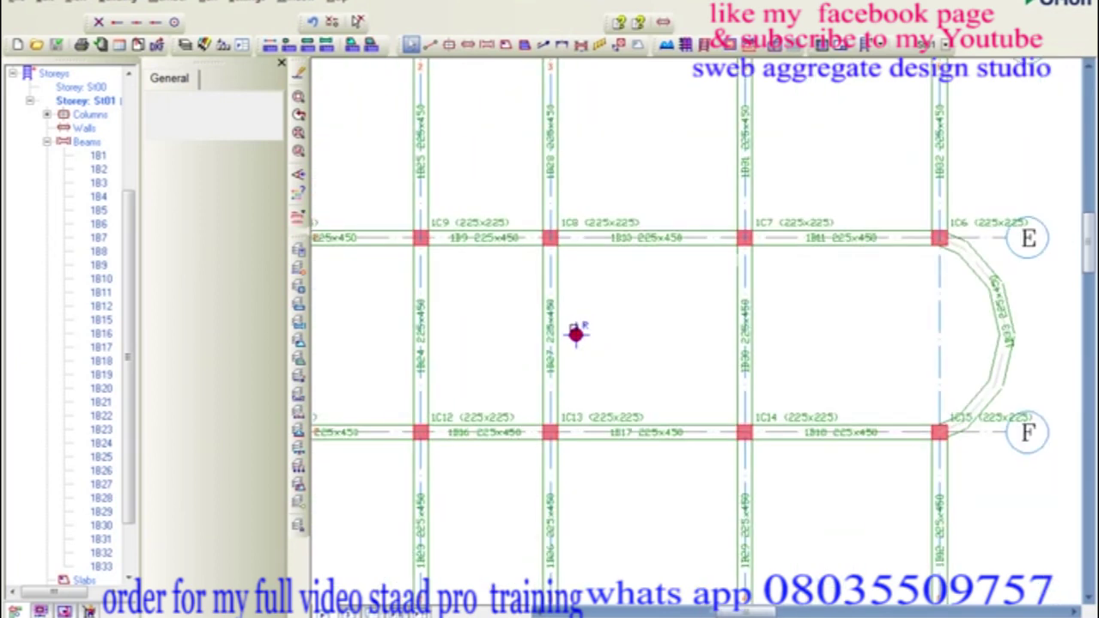
scroll(575, 333, "down", 2)
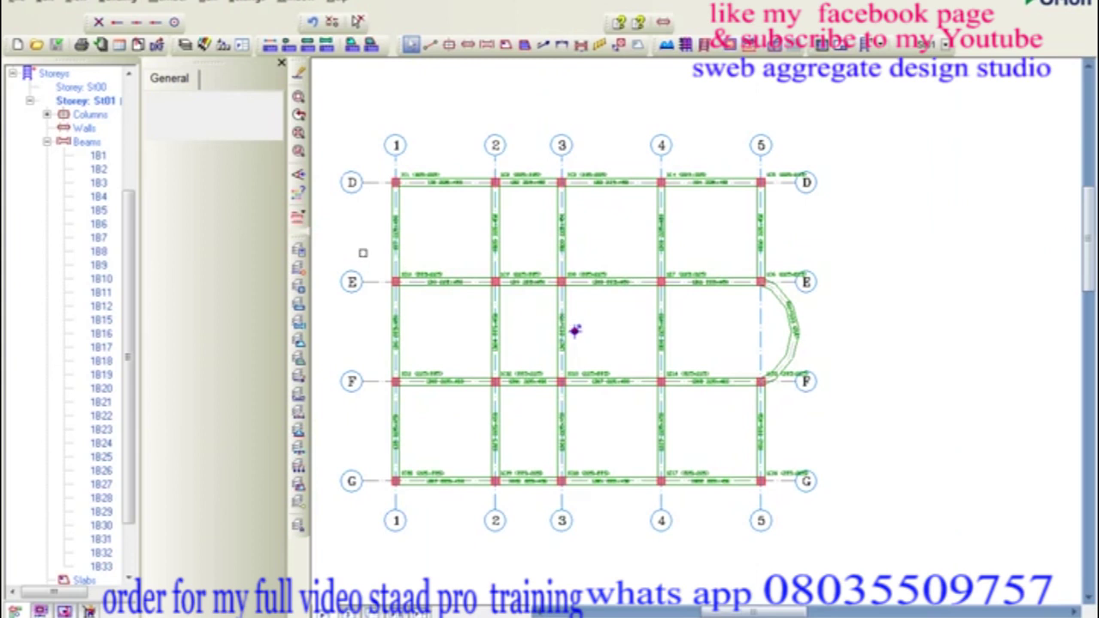
Create a new Orion project with project code 124IMPKC
left_click(17, 47)
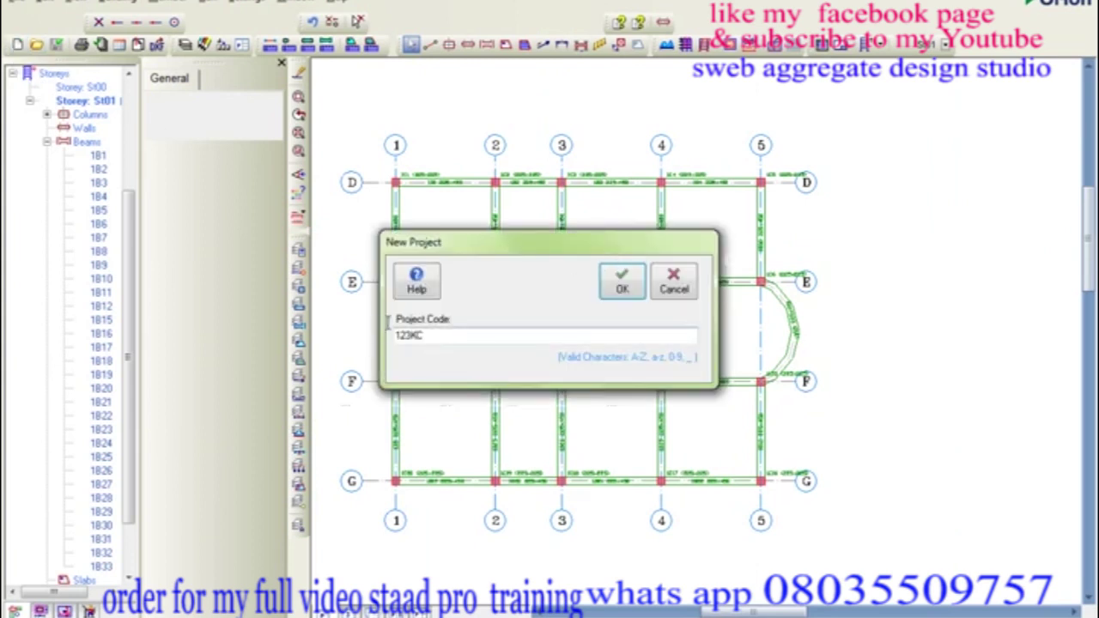
left_click(431, 336)
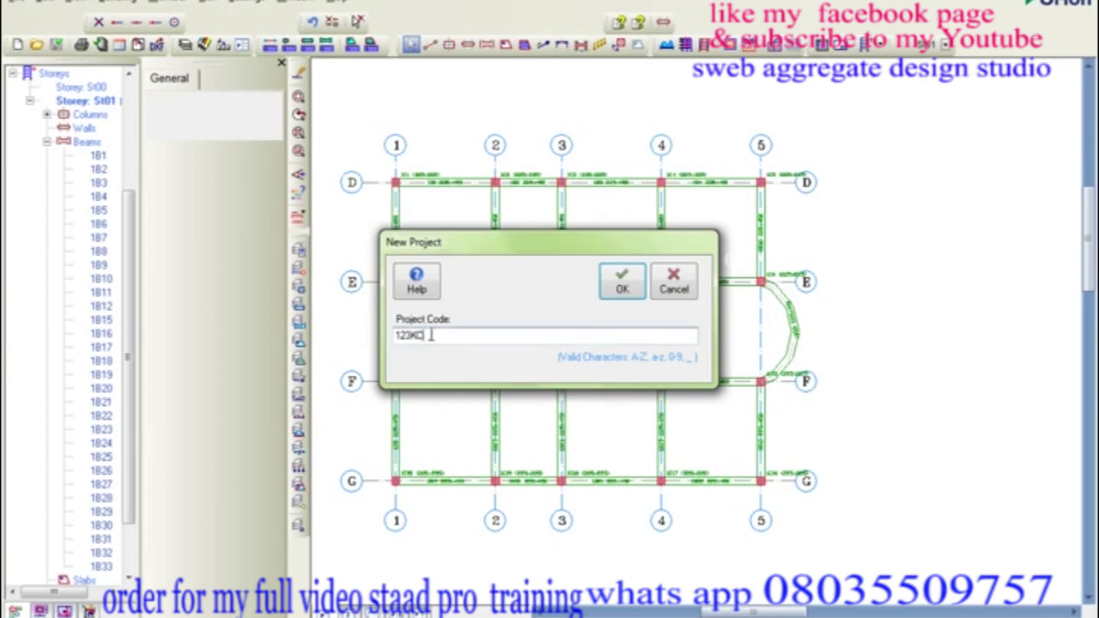
left_click_drag(421, 335, 396, 334)
type("1")
left_click(623, 287)
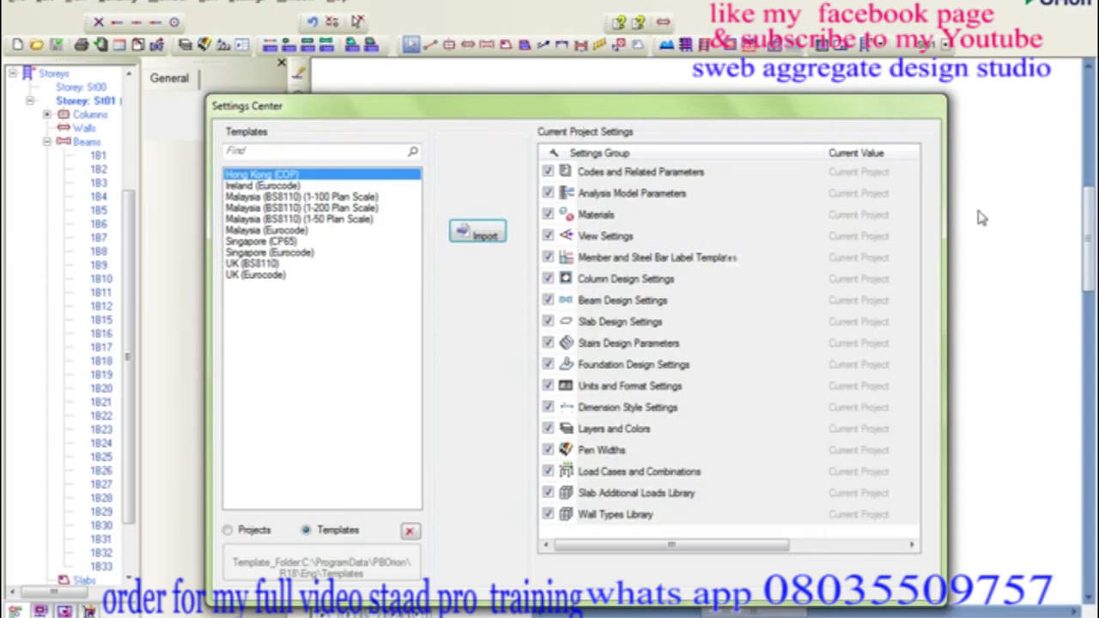
Select the UK (BS8110) design template in Settings Center
left_click(248, 264)
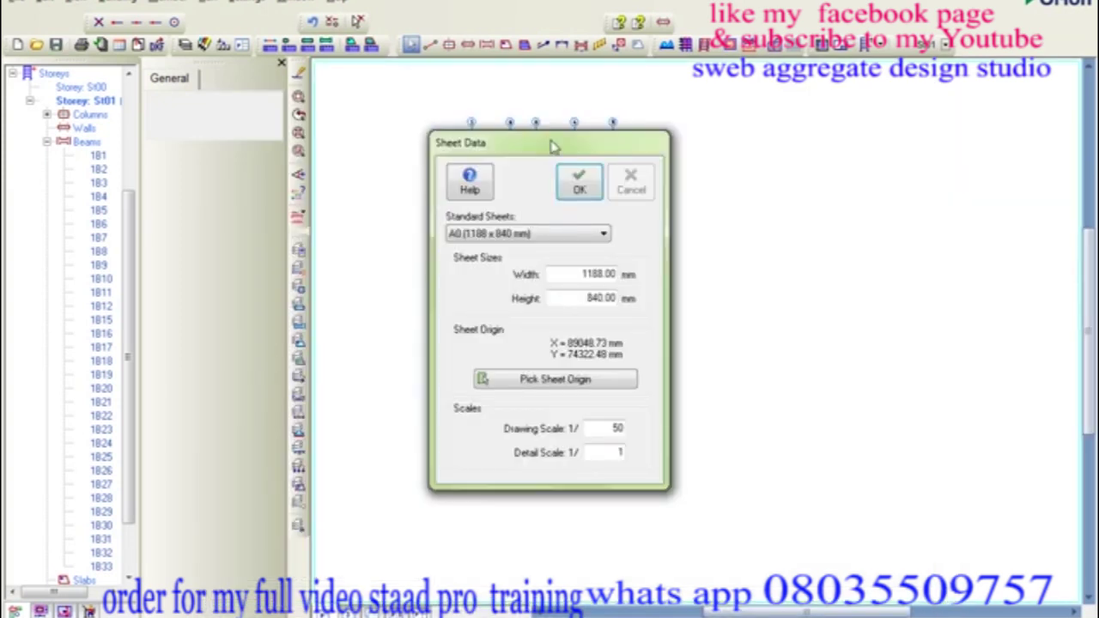
Keep the A0 (1188 x 840 mm) sheet at 1/50 scale and confirm Sheet Data
left_click_drag(552, 146, 607, 172)
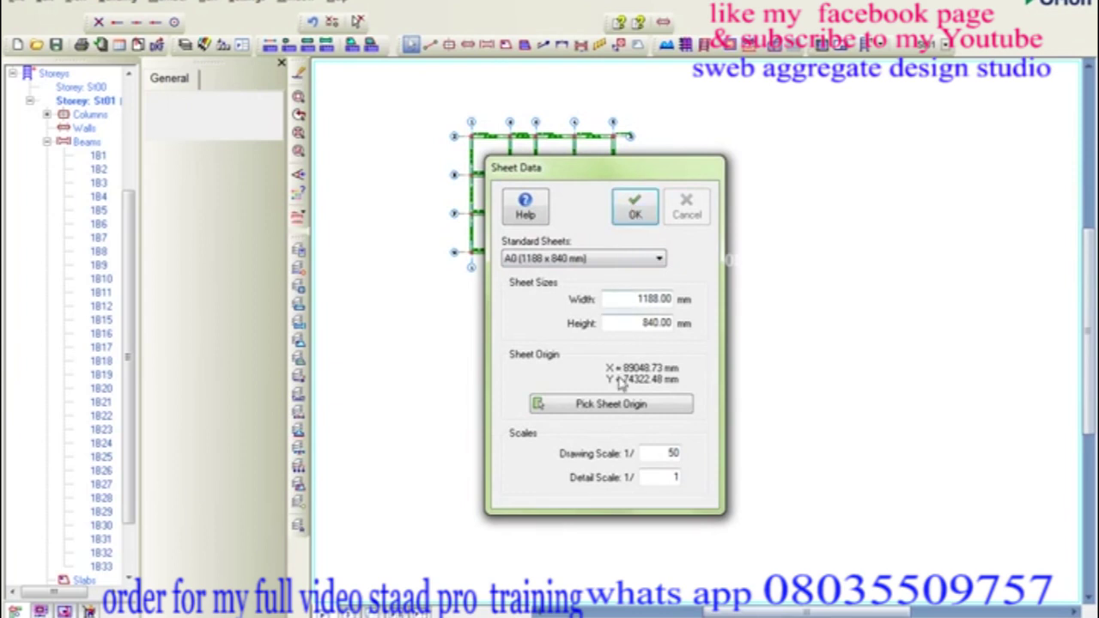
left_click(640, 209)
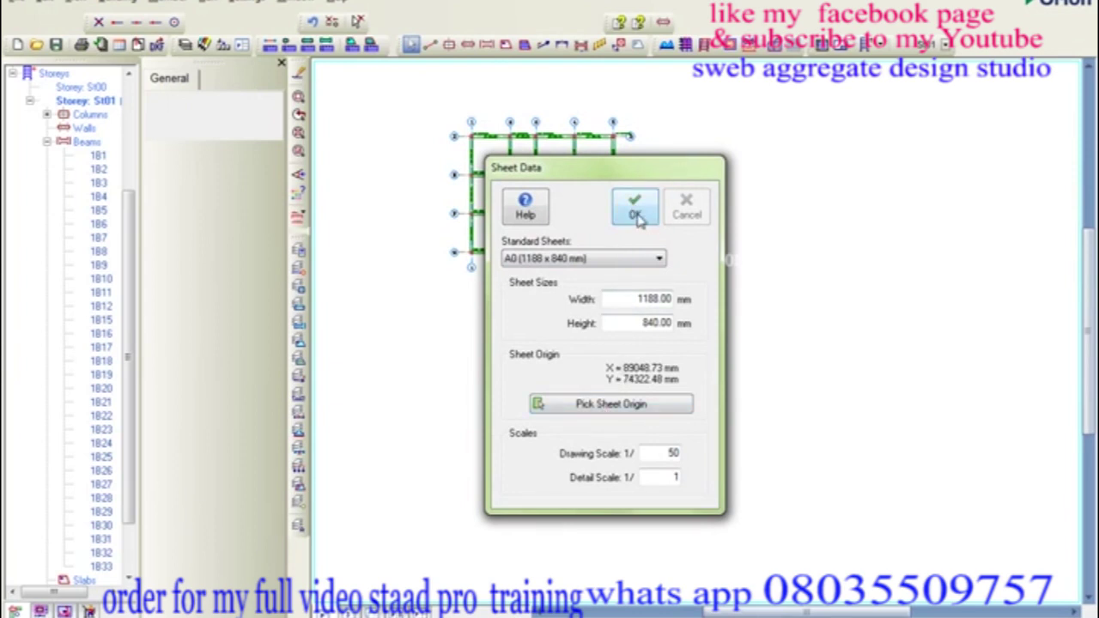